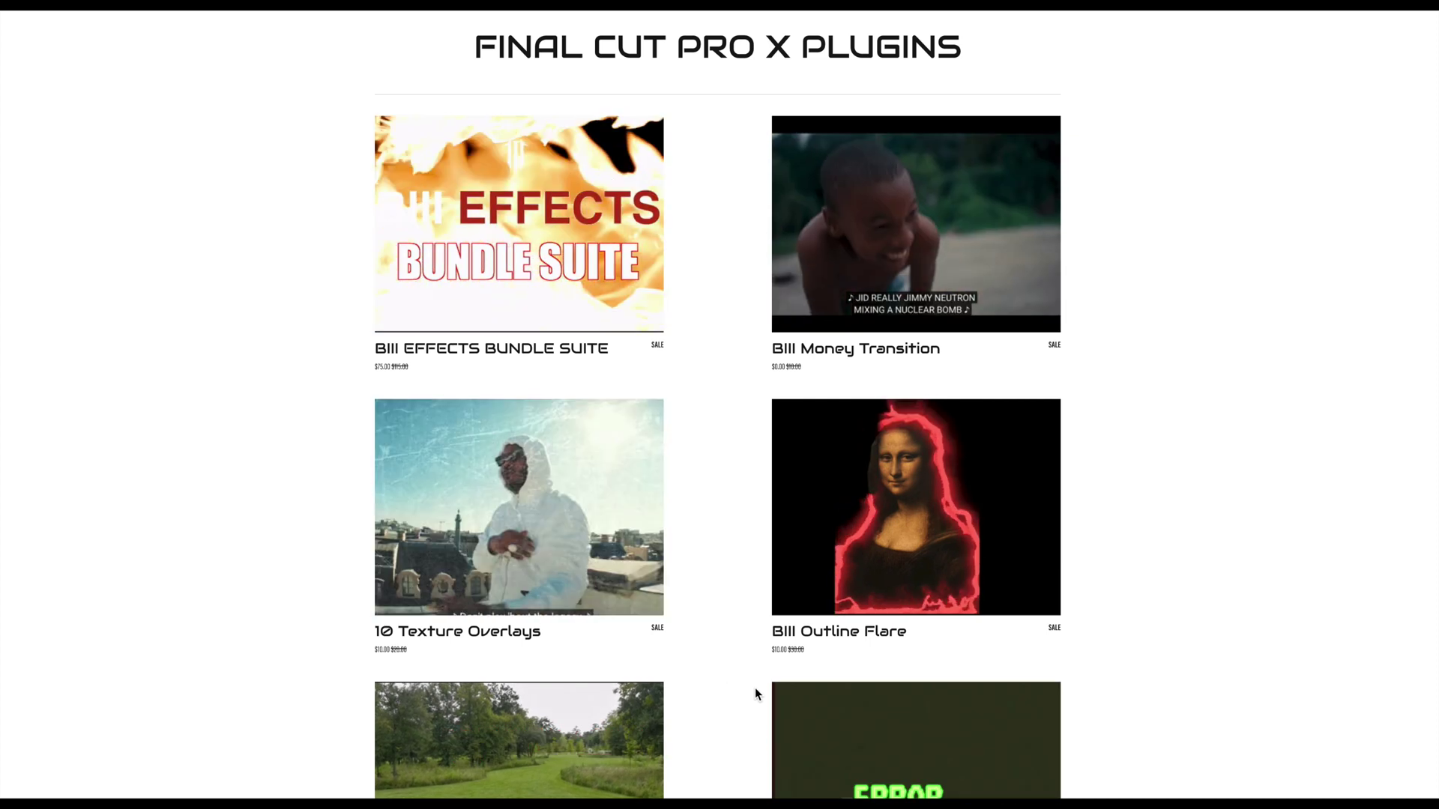
Scroll down through the B3 Studios Final Cut Pro X plugins catalogue
scroll(754, 694, "down", 1)
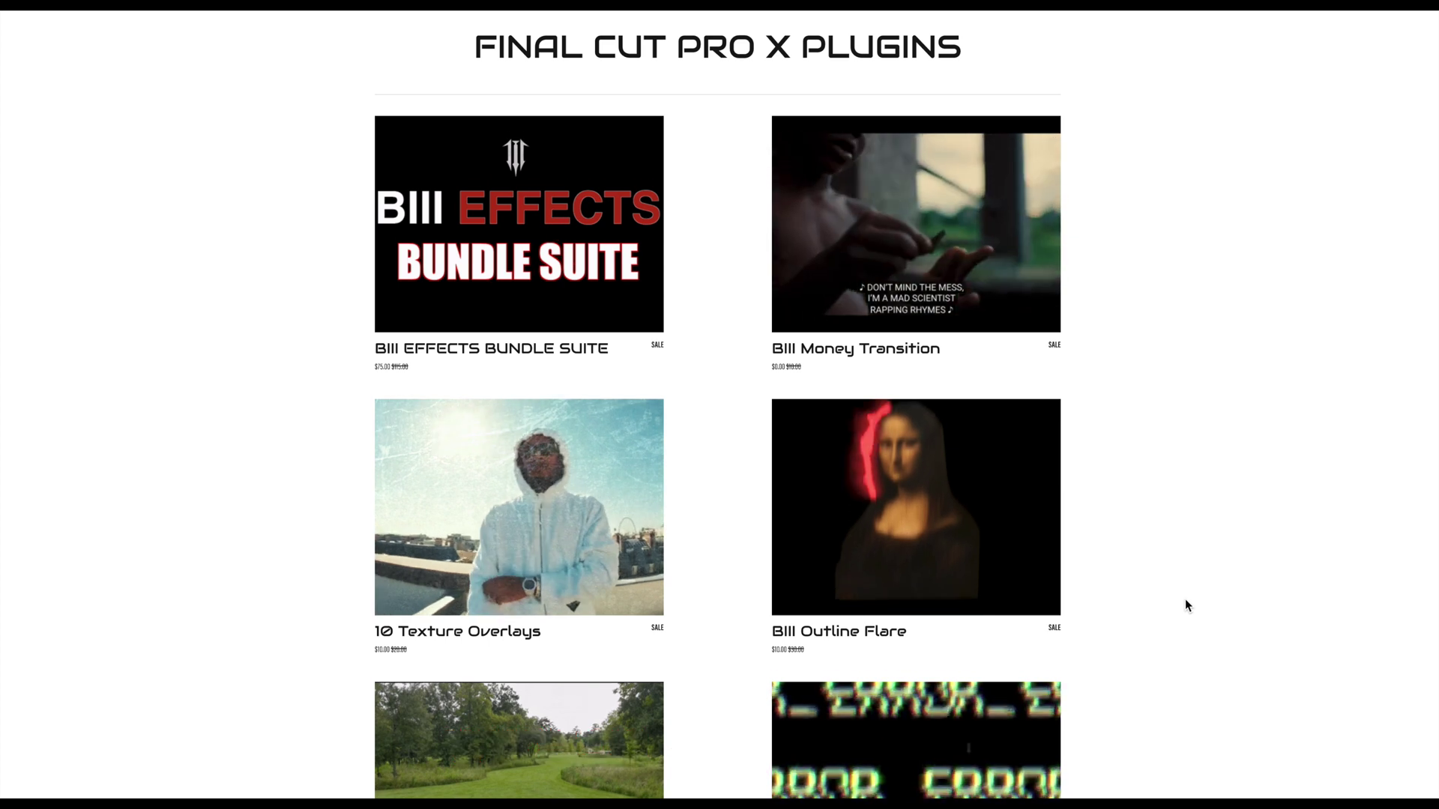
scroll(1186, 600, "down", 3)
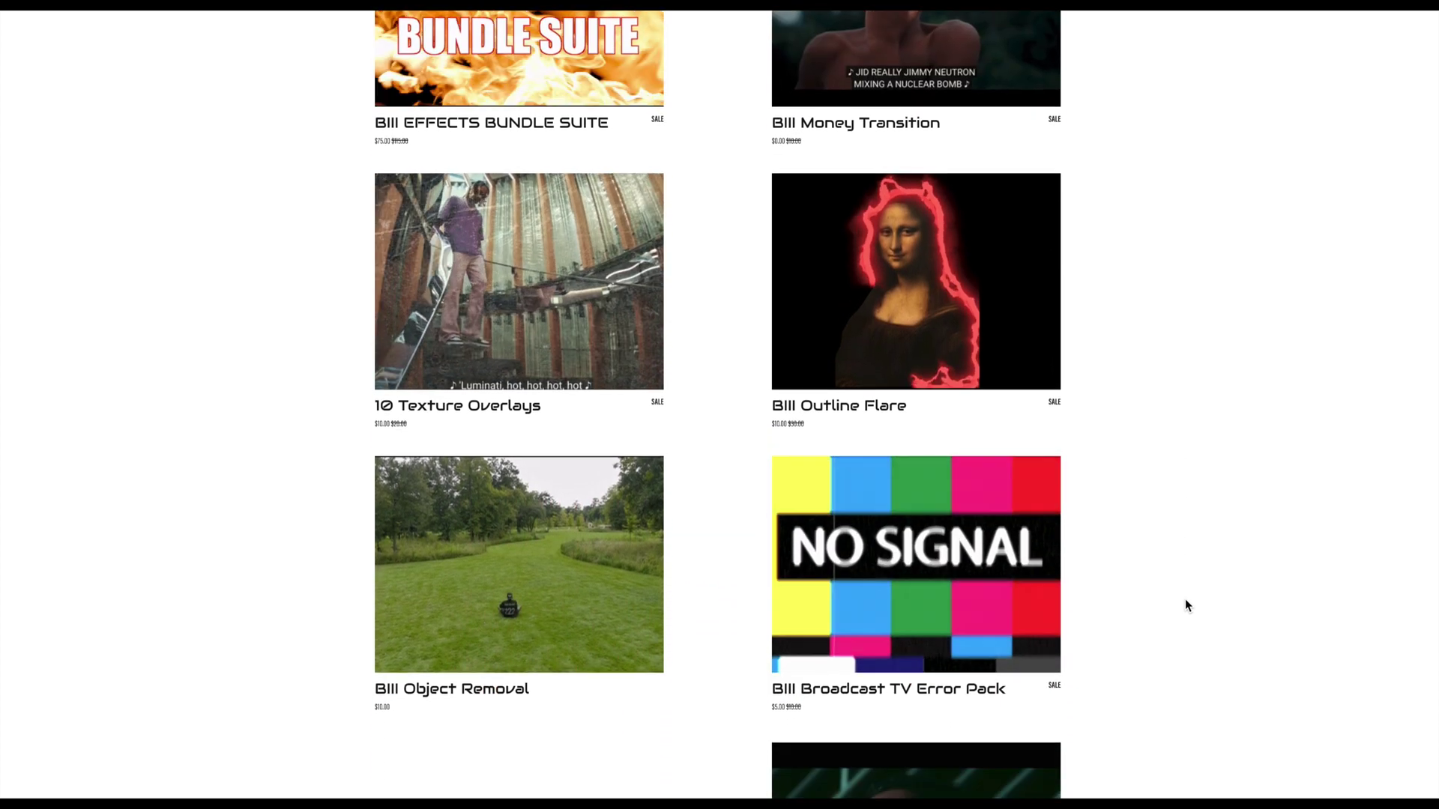
scroll(1185, 604, "down", 3)
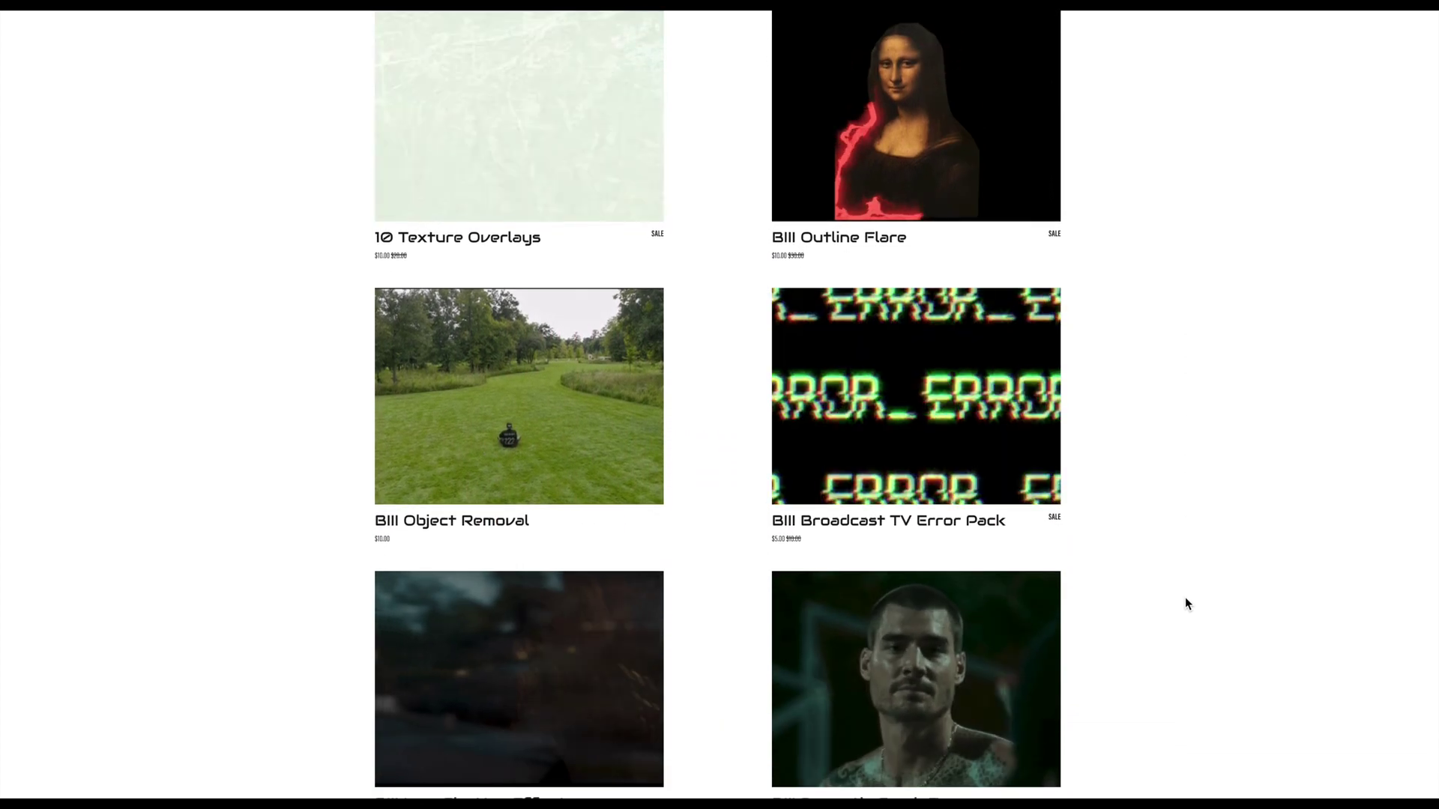
scroll(1185, 598, "down", 3)
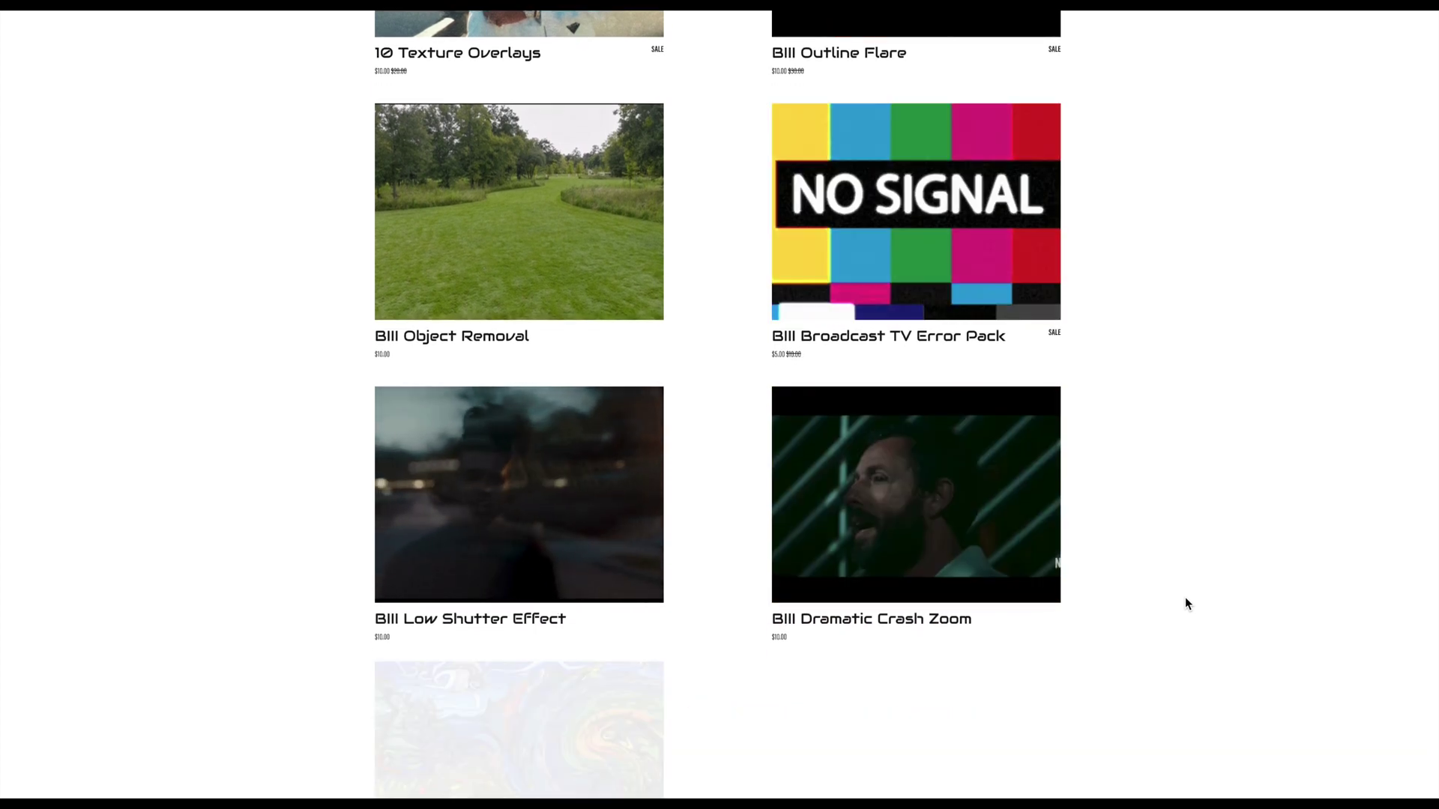
scroll(1186, 603, "down", 3)
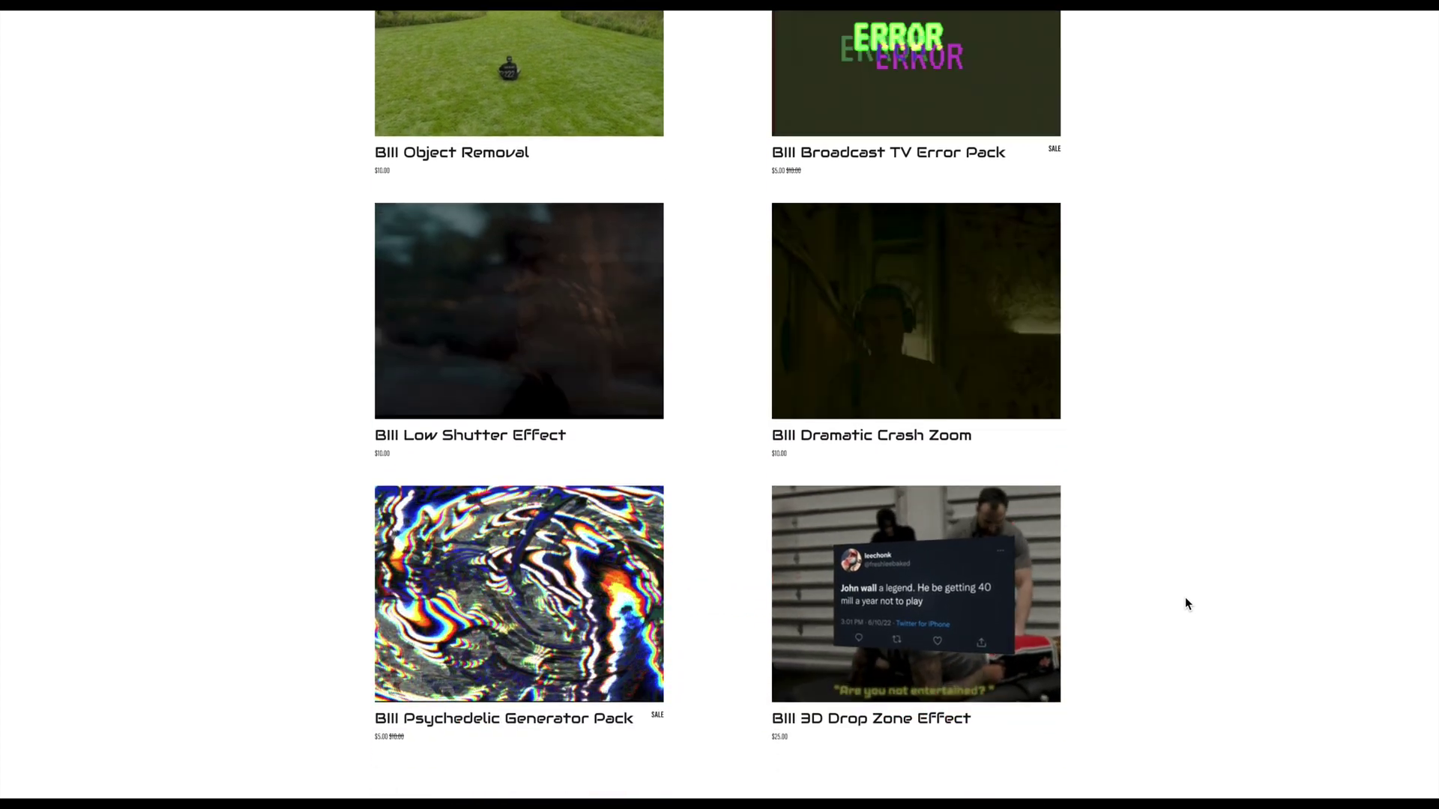
scroll(1186, 604, "down", 6)
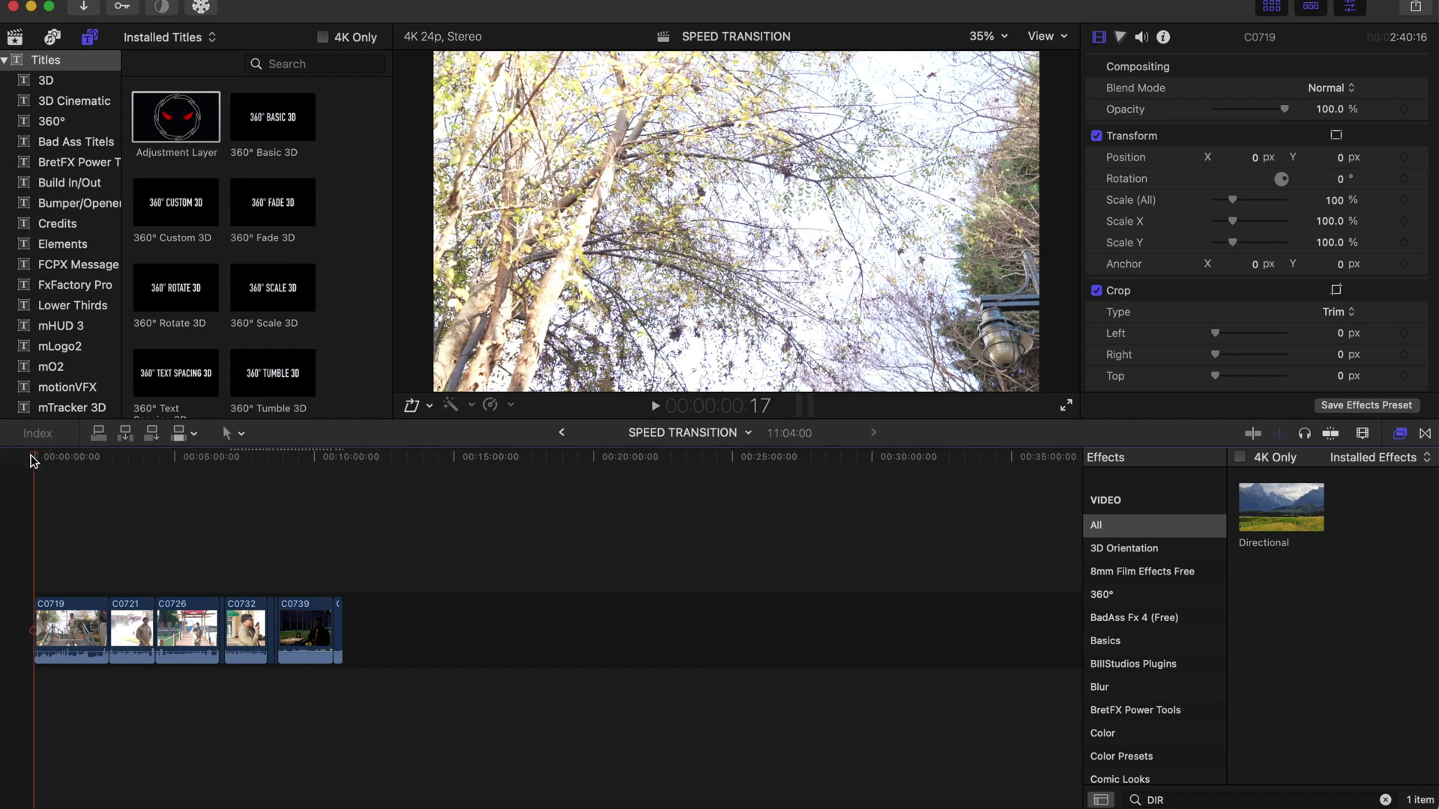
Preview the footage and inspect clips, then marquee-select all nine clips C0719 through C0739
left_click_drag(33, 460, 154, 491)
left_click(94, 628)
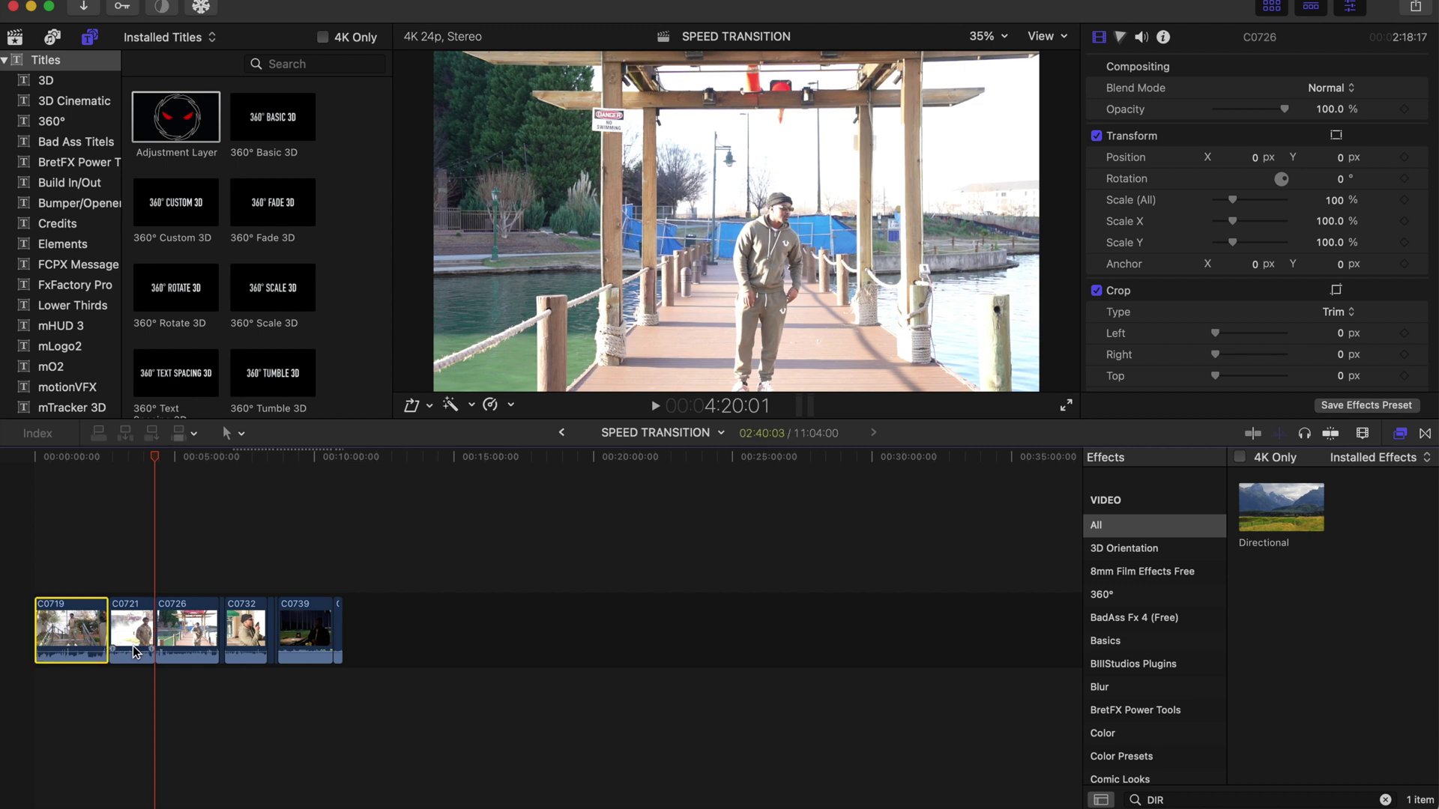
left_click(125, 646)
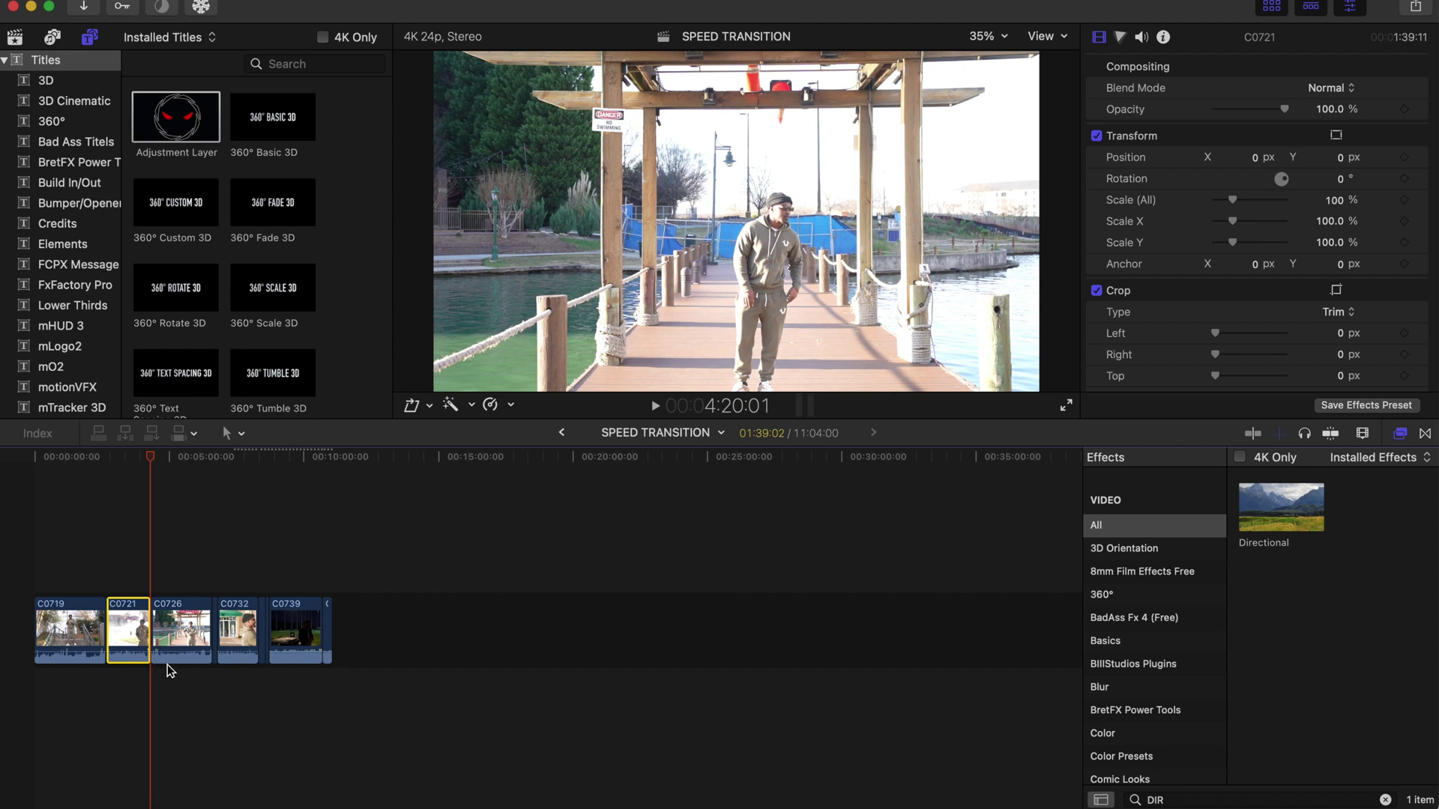
left_click(60, 569)
left_click_drag(41, 575, 317, 696)
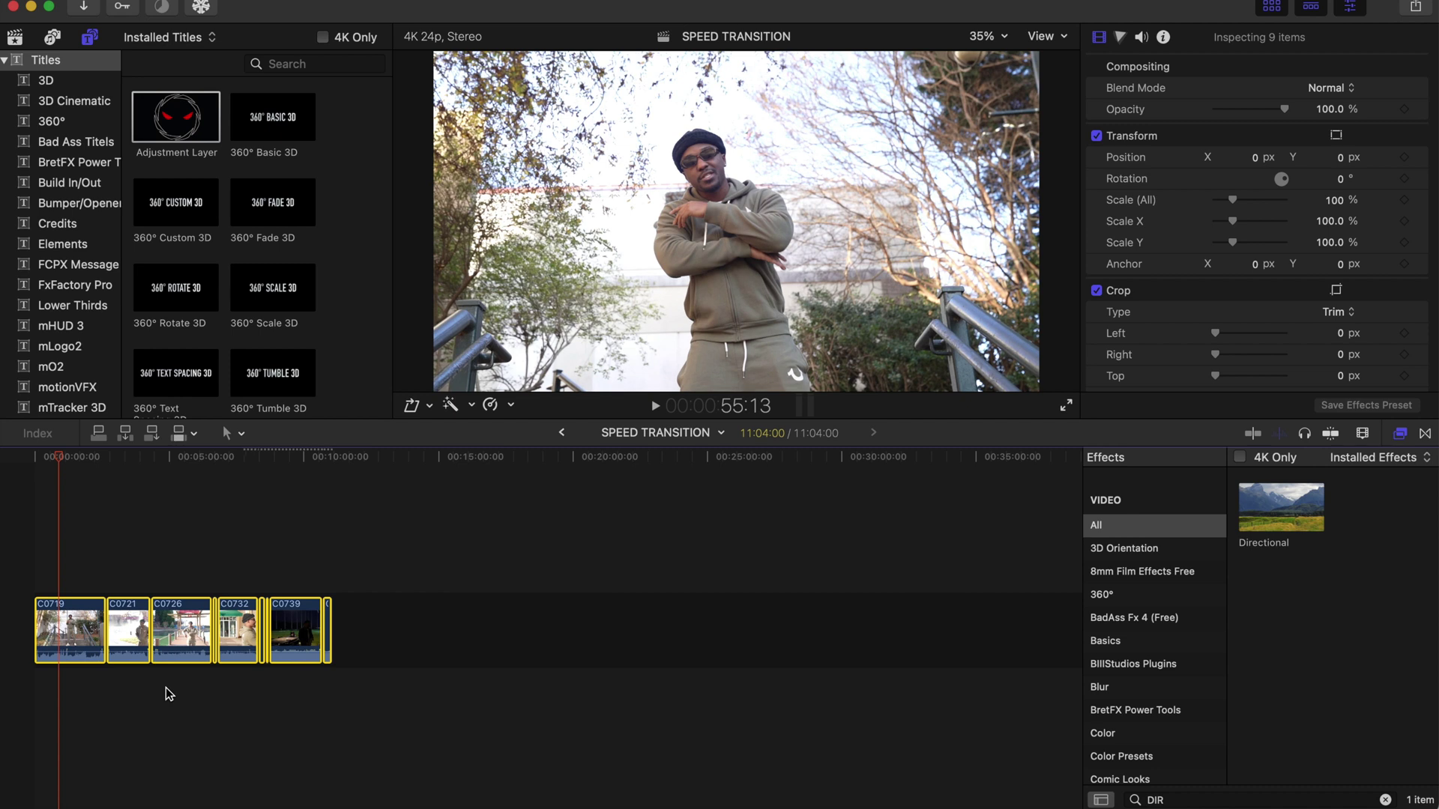
Give every selected clip a duration of 2 frames with Control+D
key("ctrl+d")
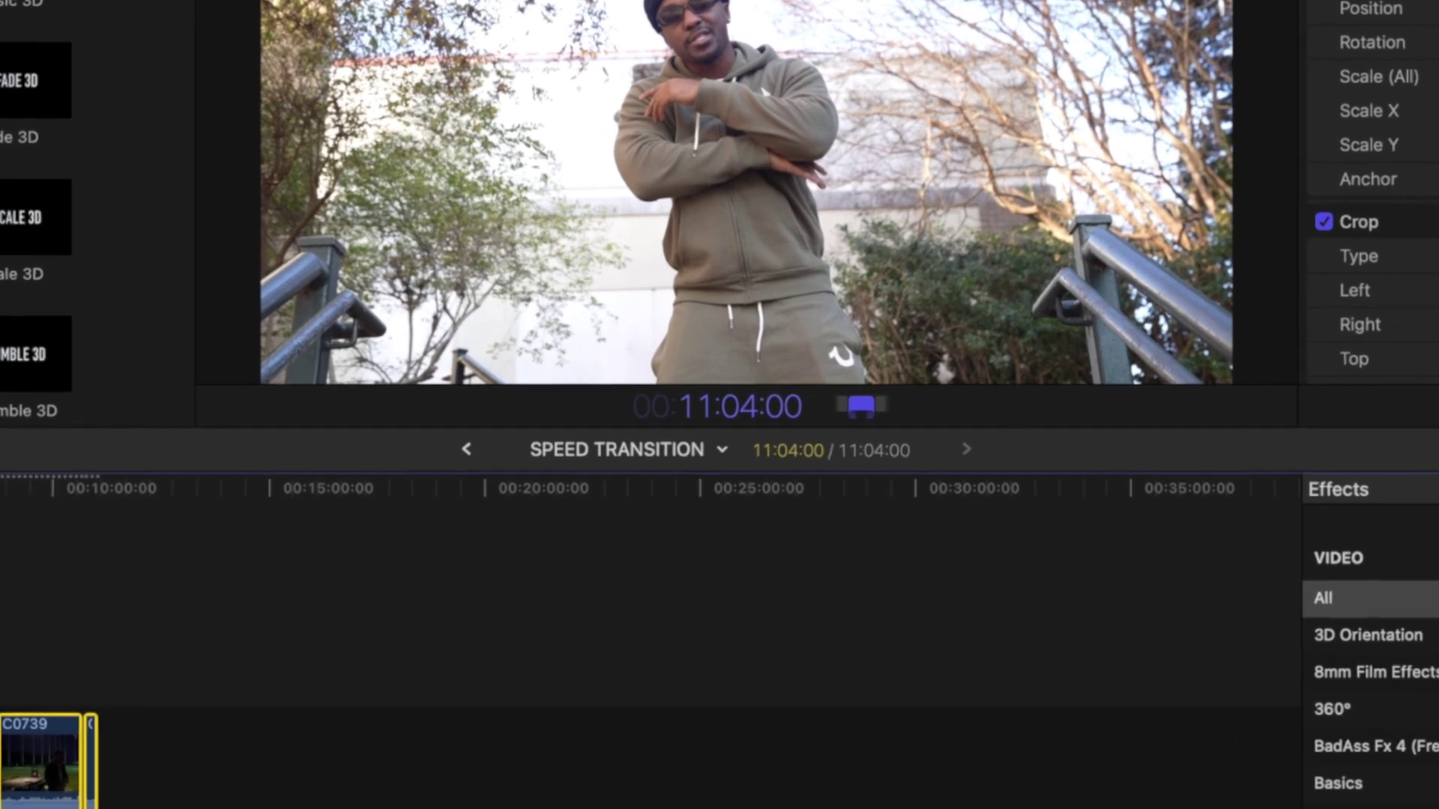
type("2")
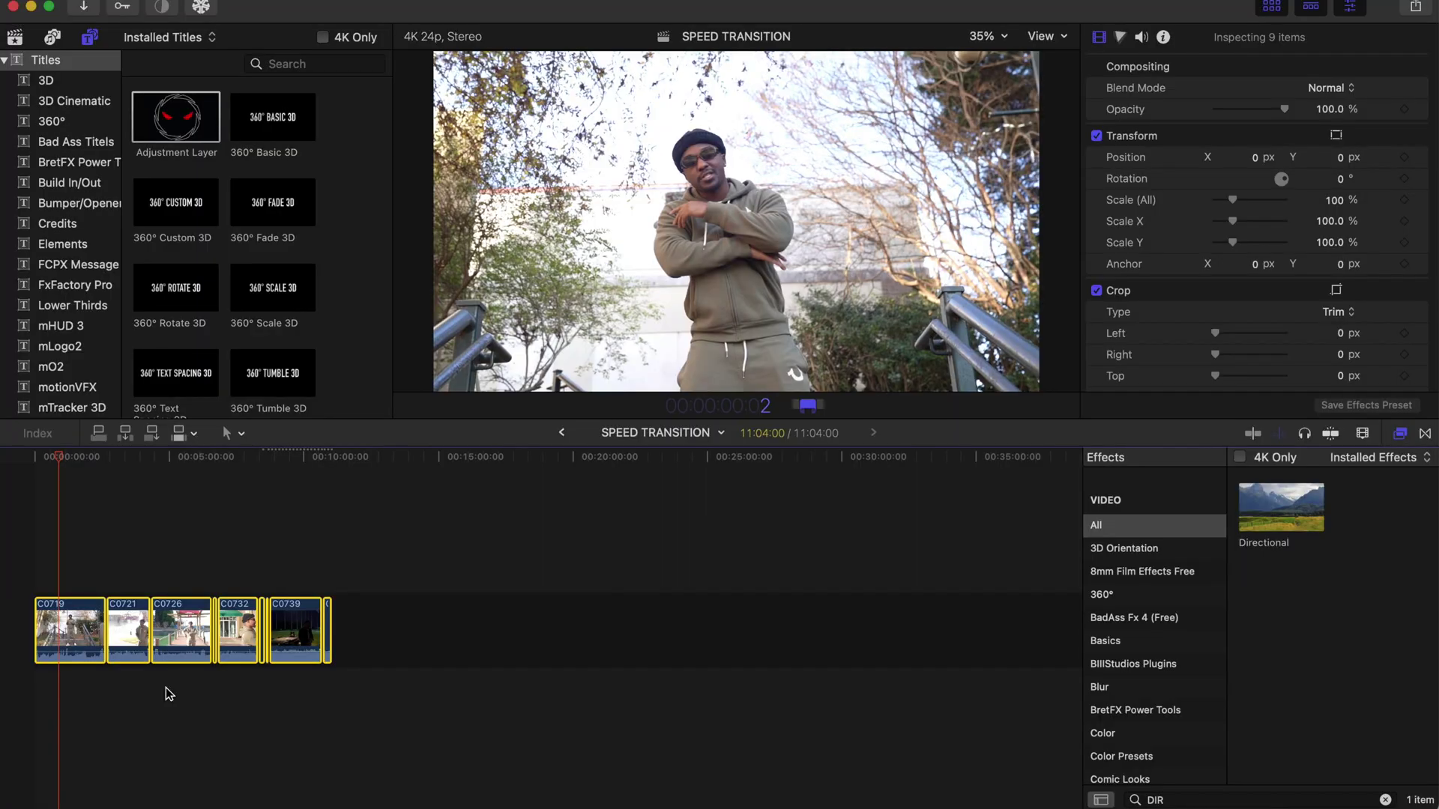
key("Delete")
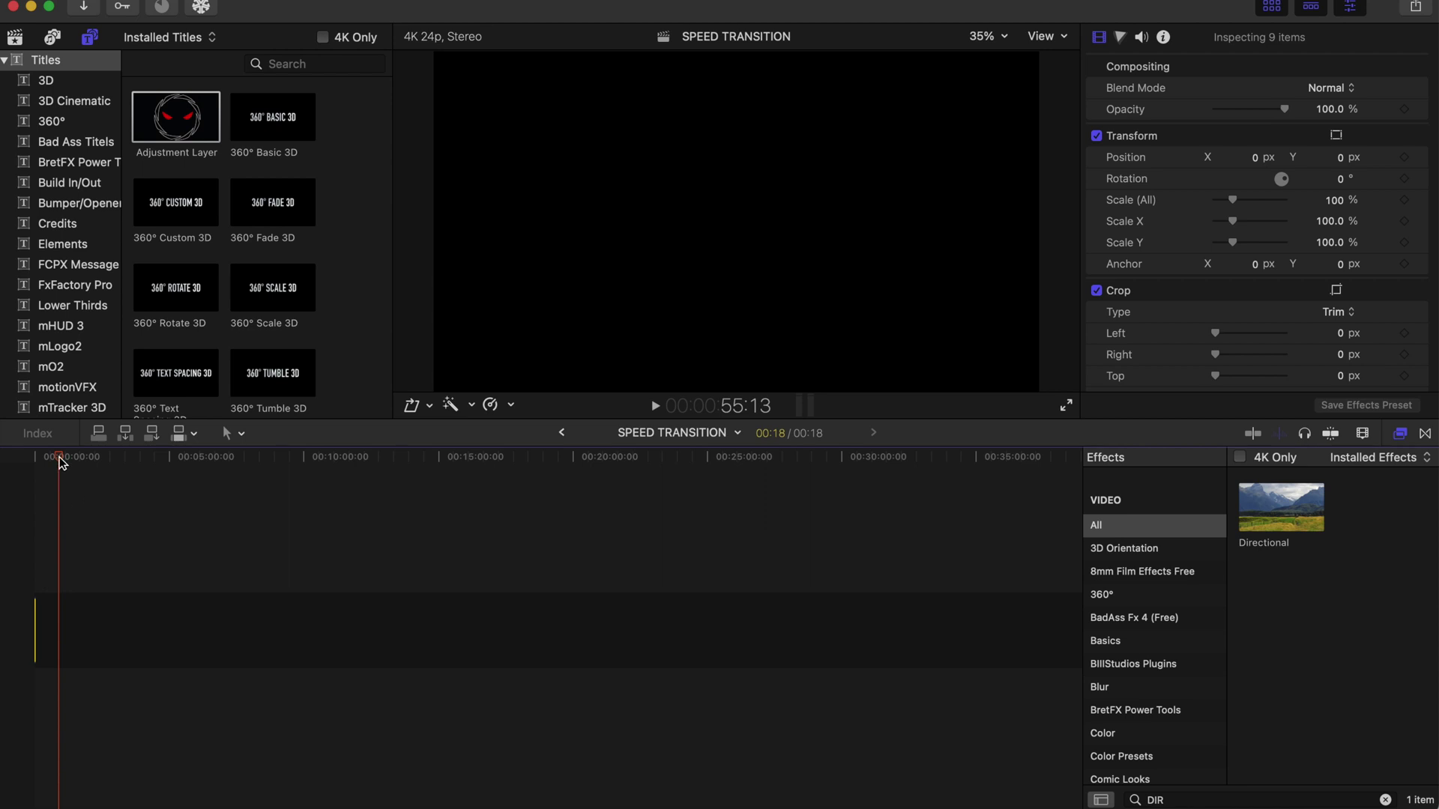
Play back the 18-frame sequence from the start, then reselect all nine clips
left_click_drag(62, 462, 33, 459)
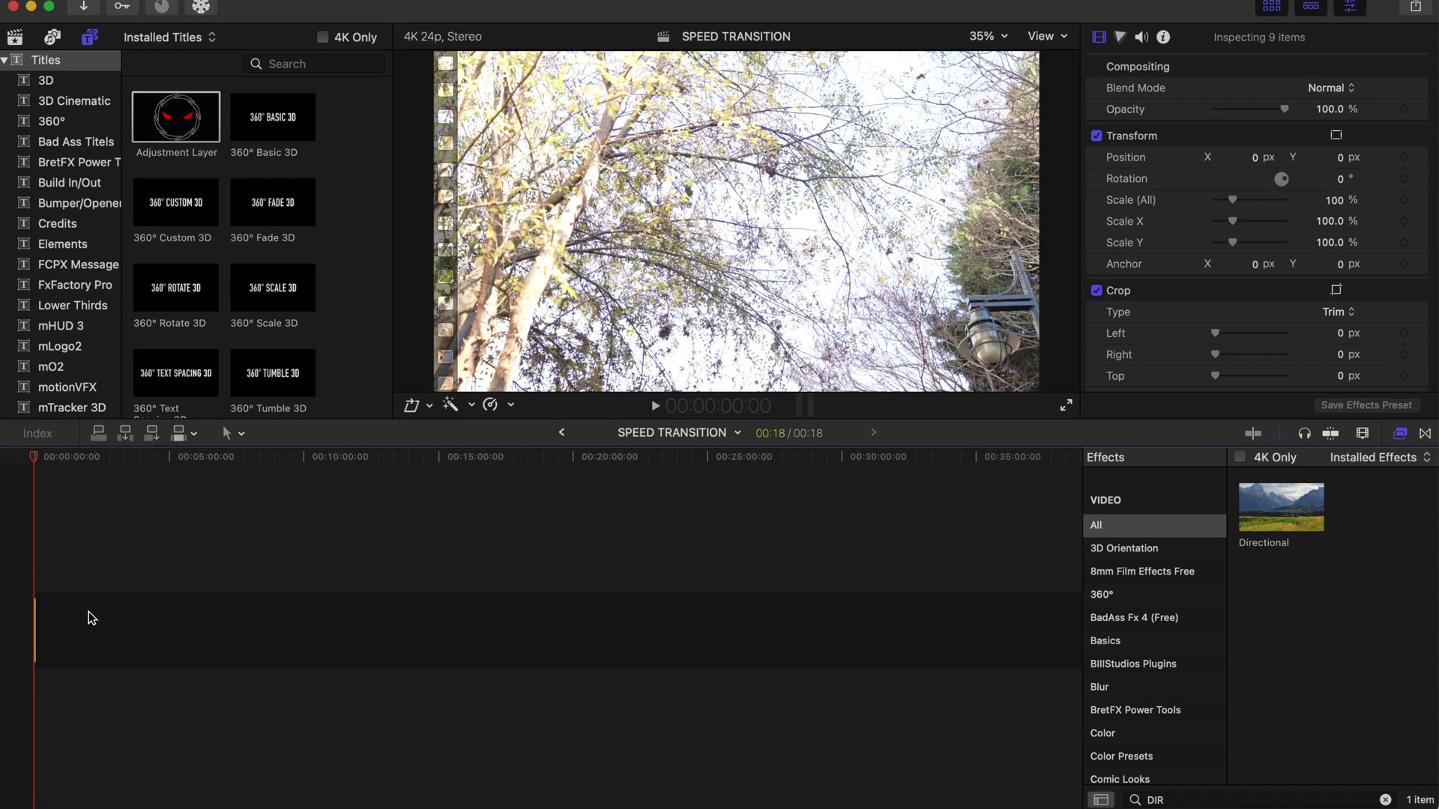
key("super+z")
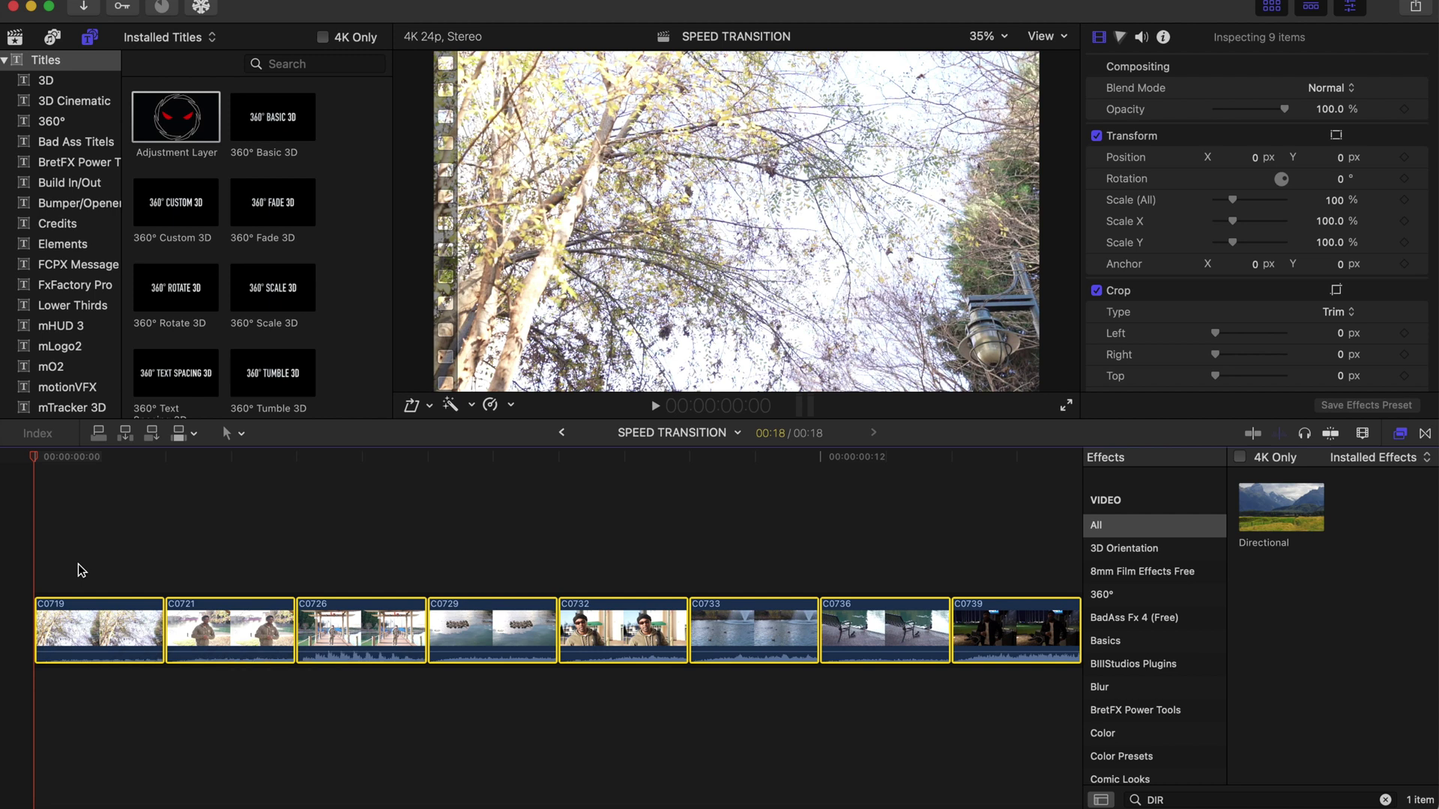
key("space")
left_click_drag(34, 550, 1091, 724)
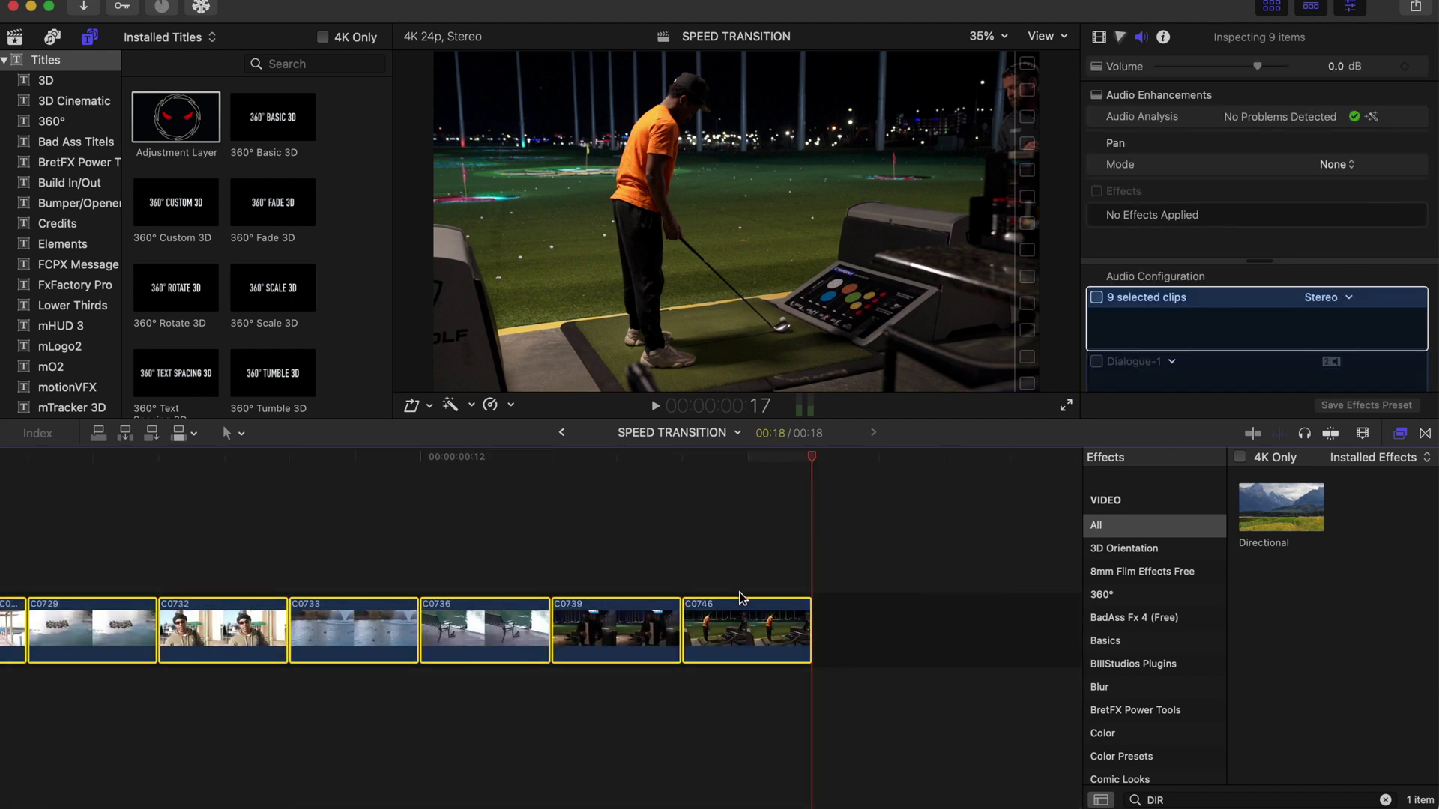
left_click(814, 579)
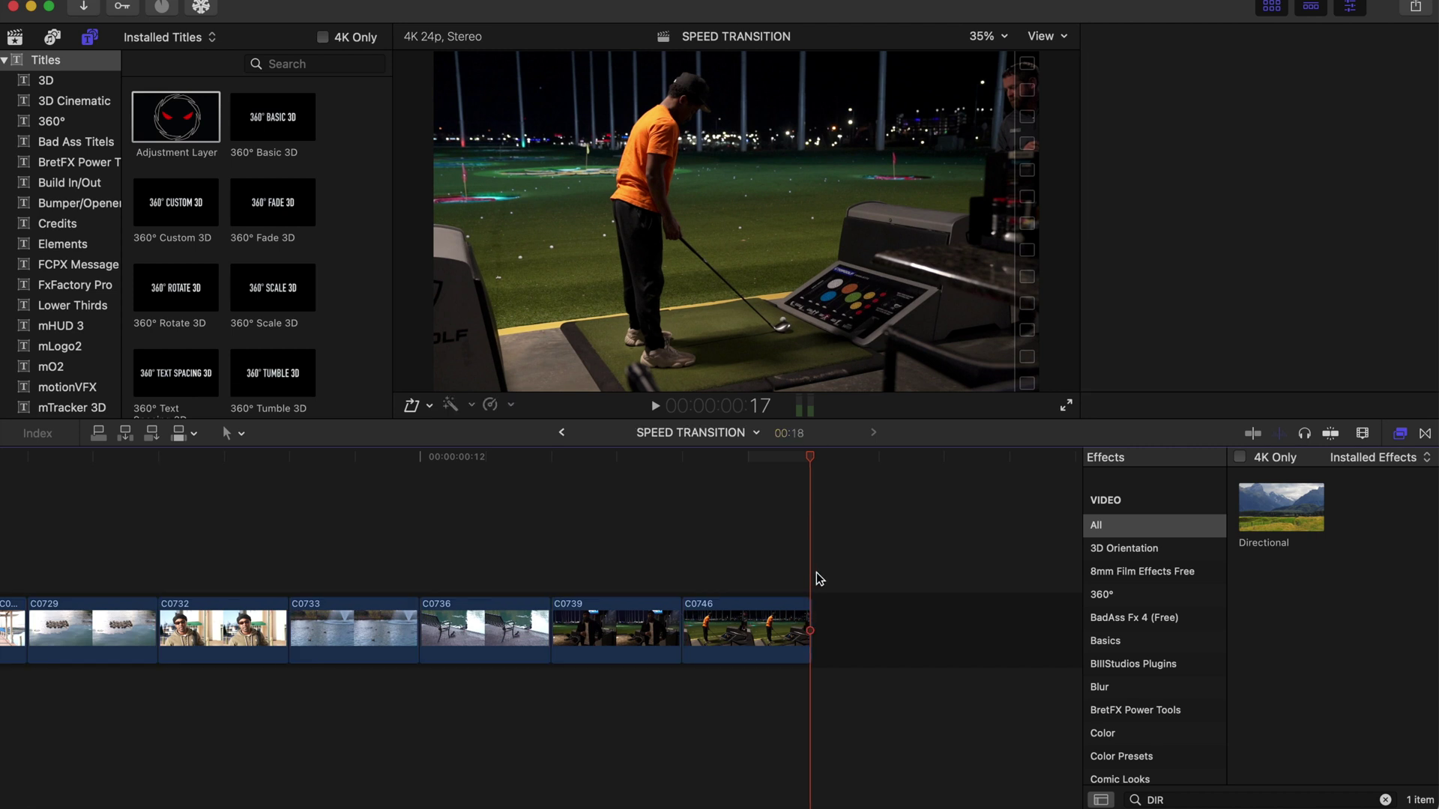
left_click_drag(852, 661, 160, 637)
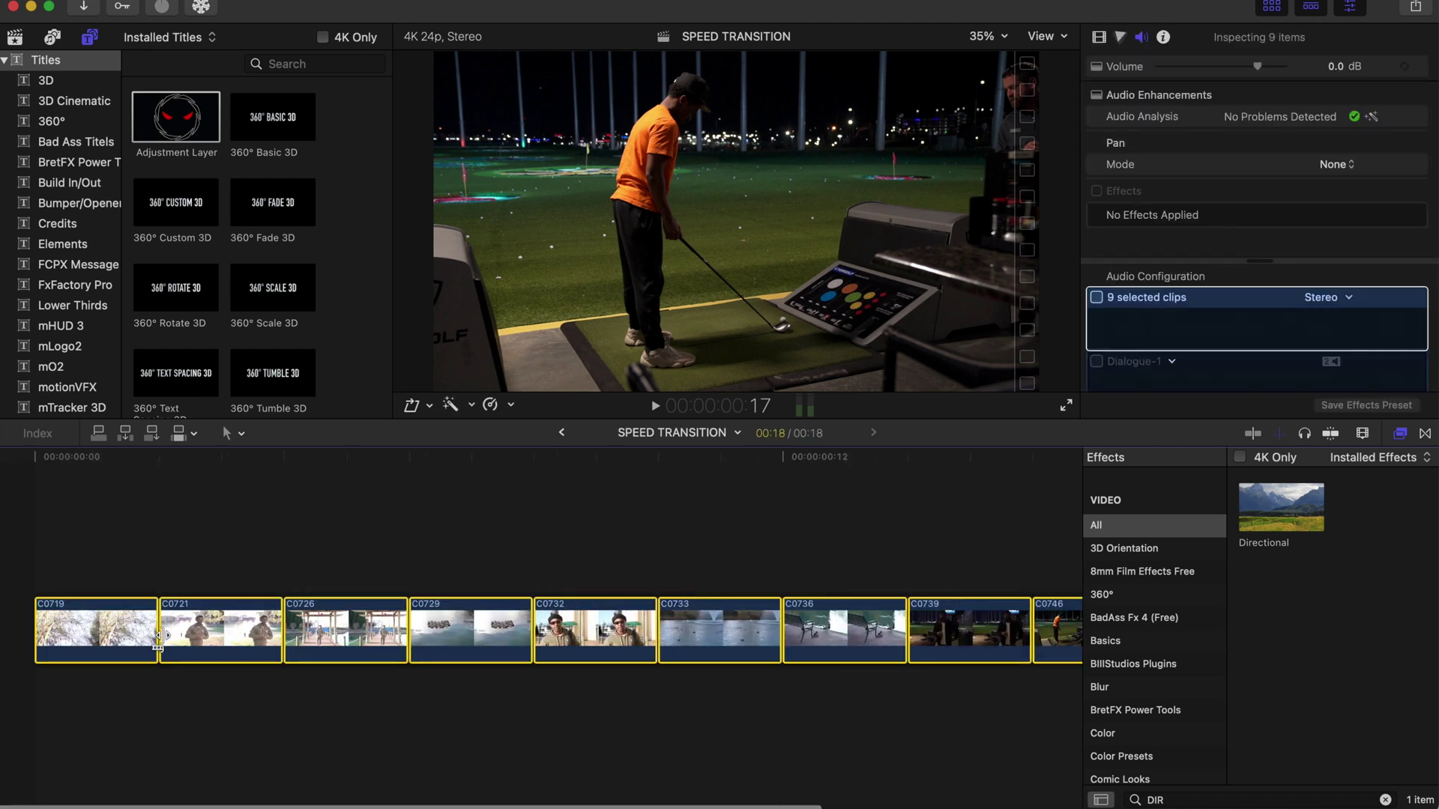
key("super+minus")
key("super+minus")
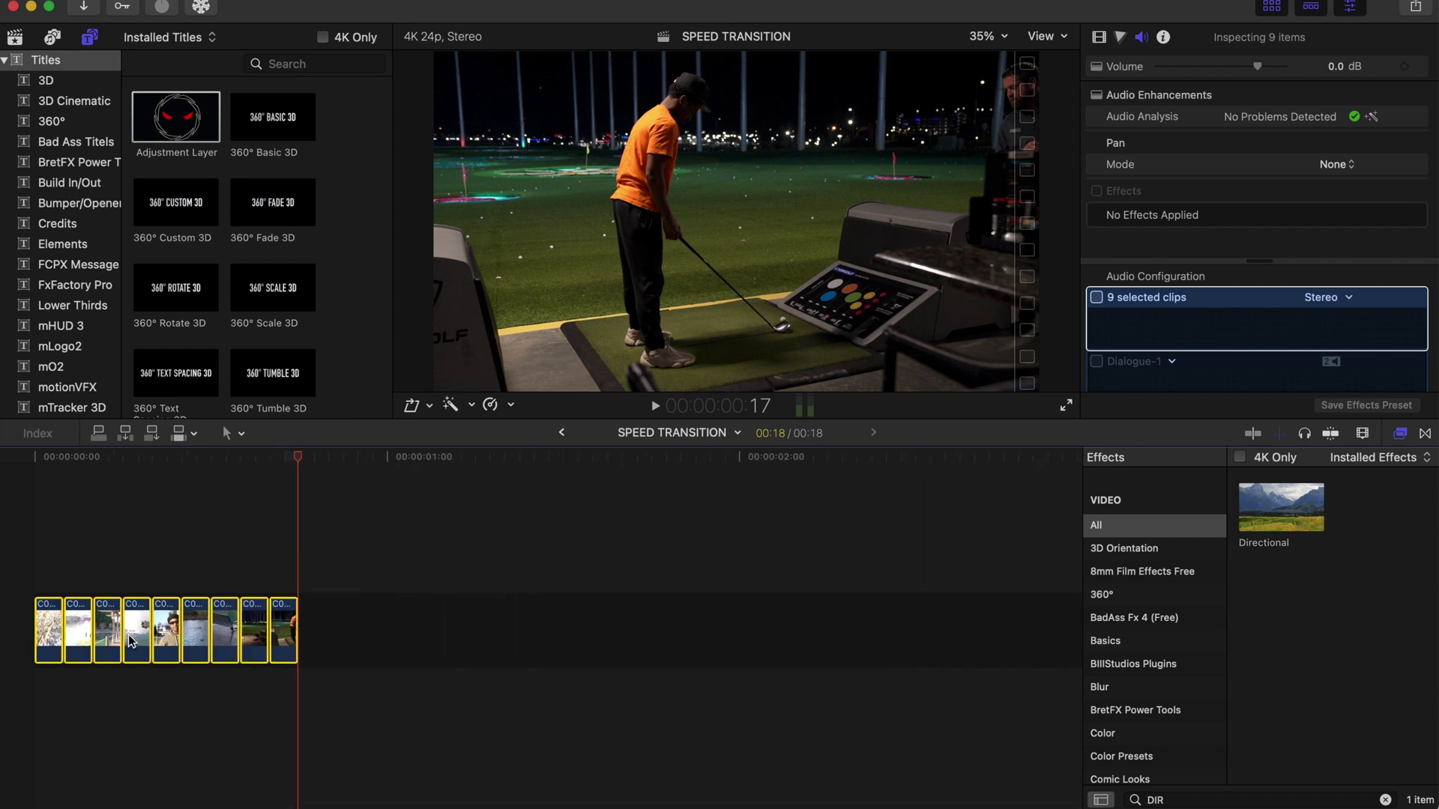
Copy the nine 2-frame clips and paste three more sets onto the storyline's end
key("super+c")
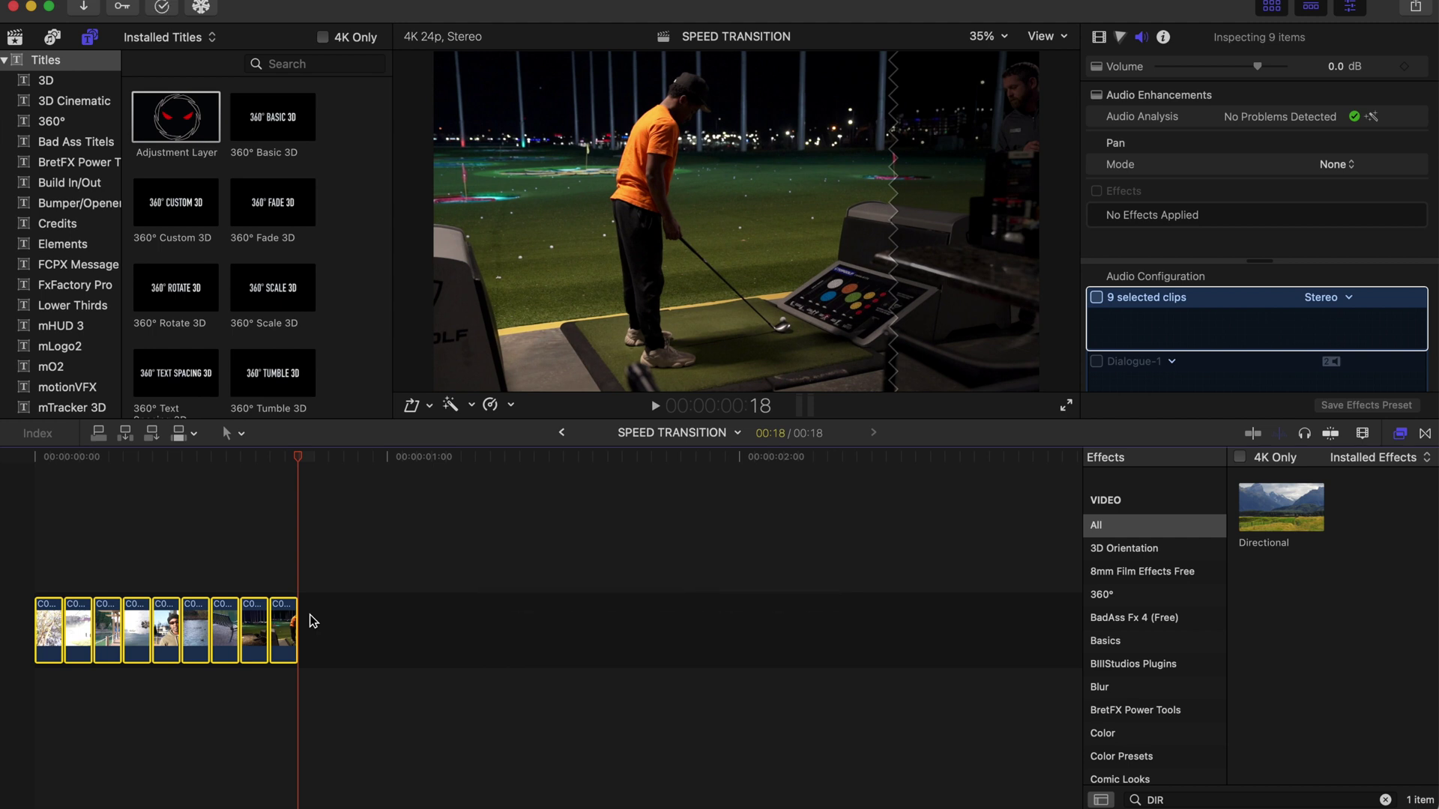
key("super+v")
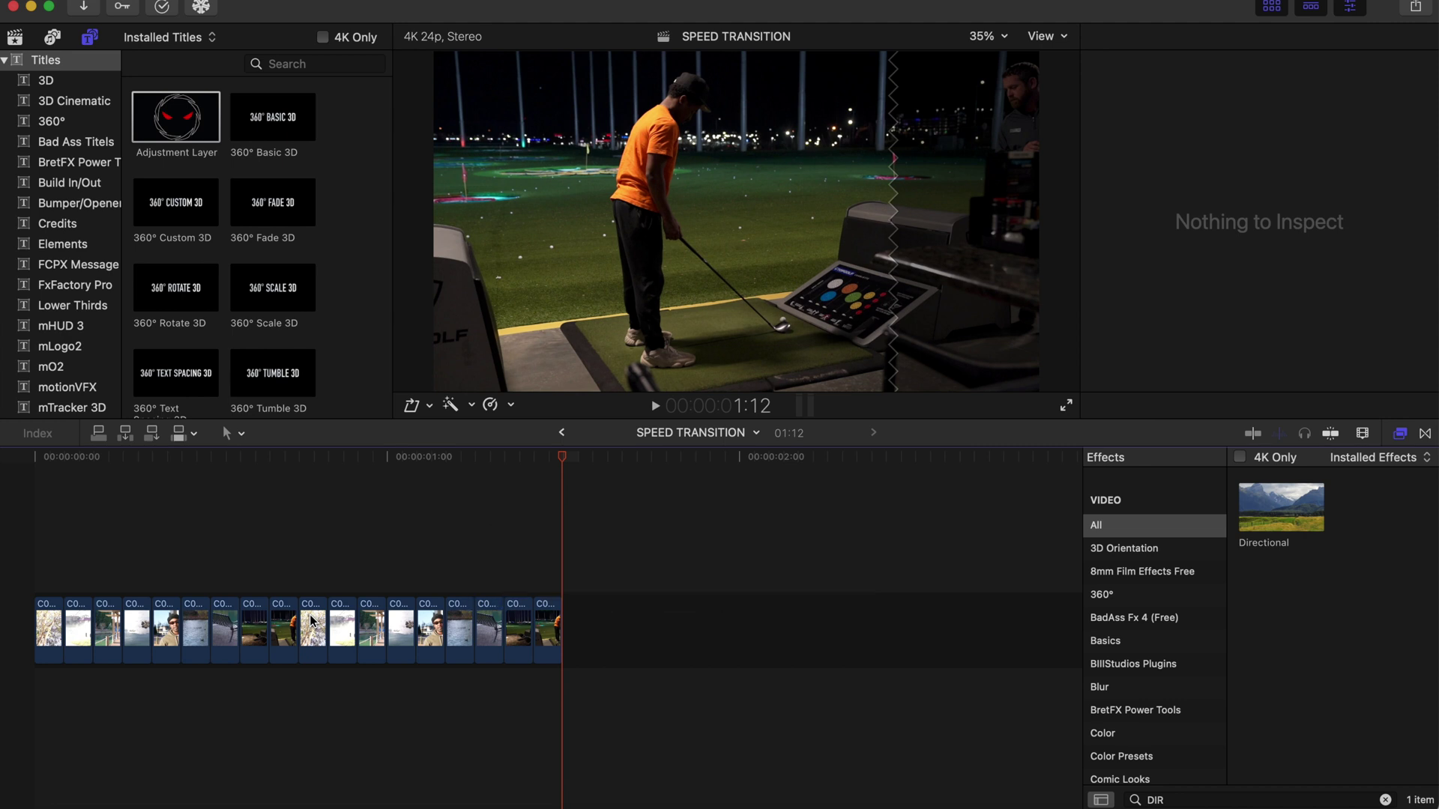
key("super+v")
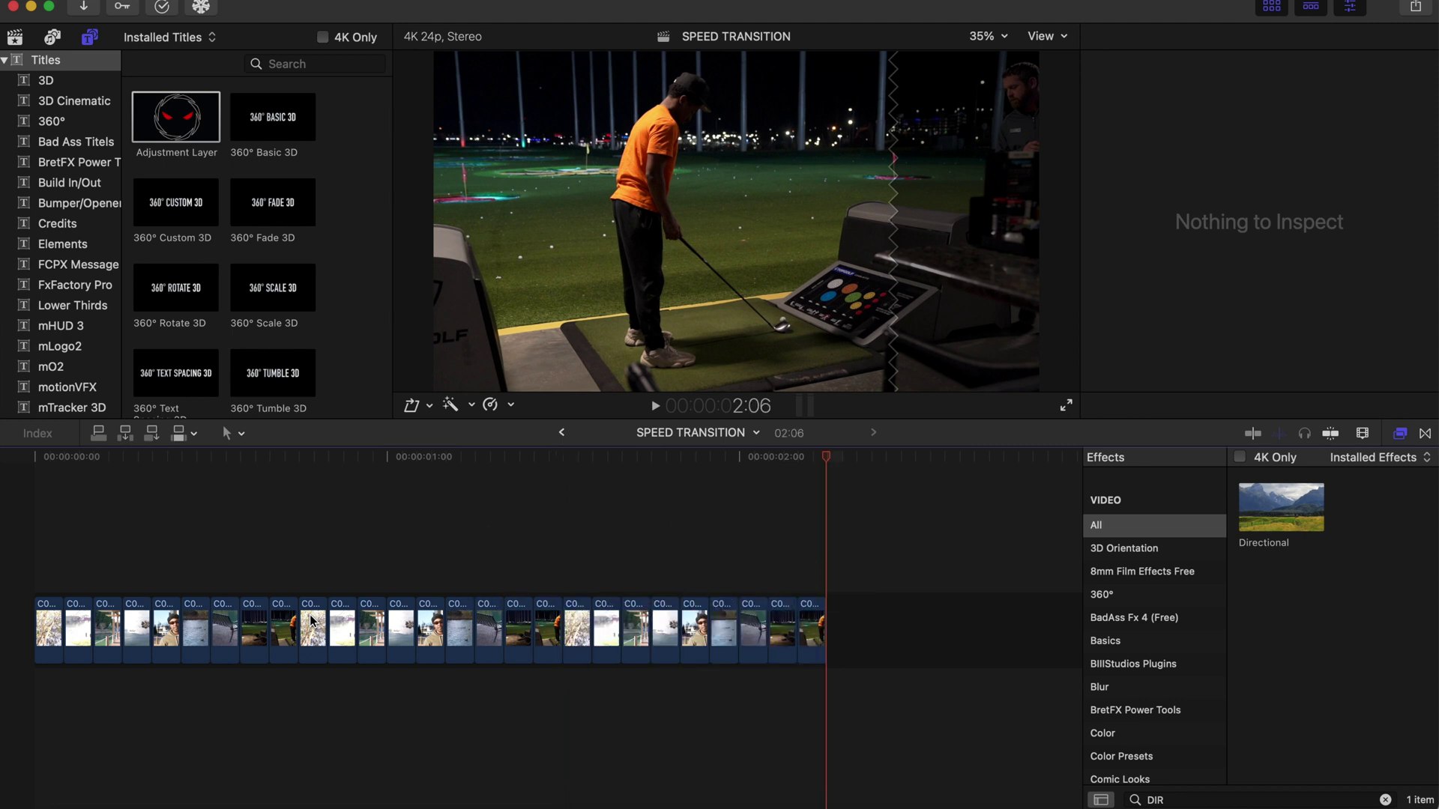
key("super+v")
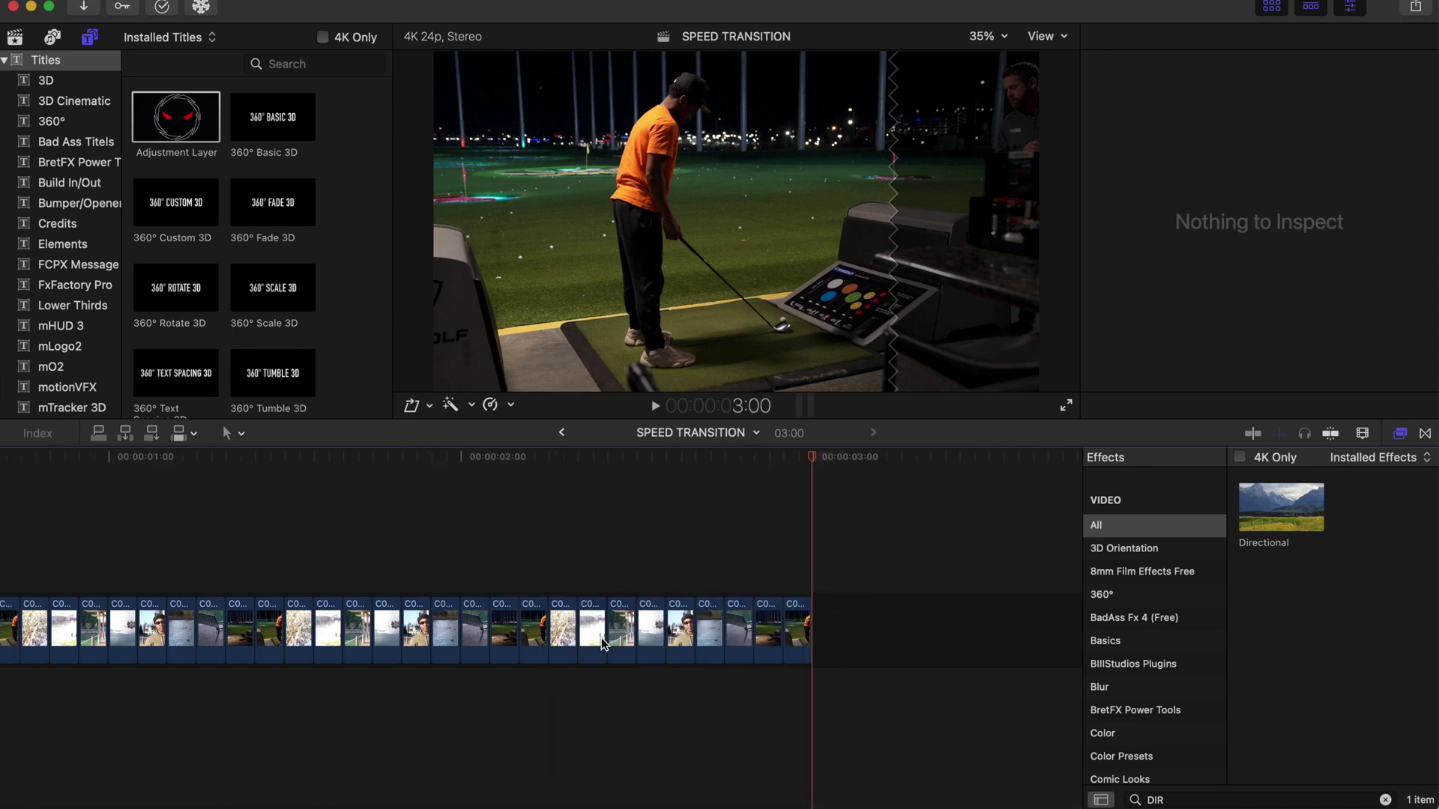
scroll(488, 537, "left", 5)
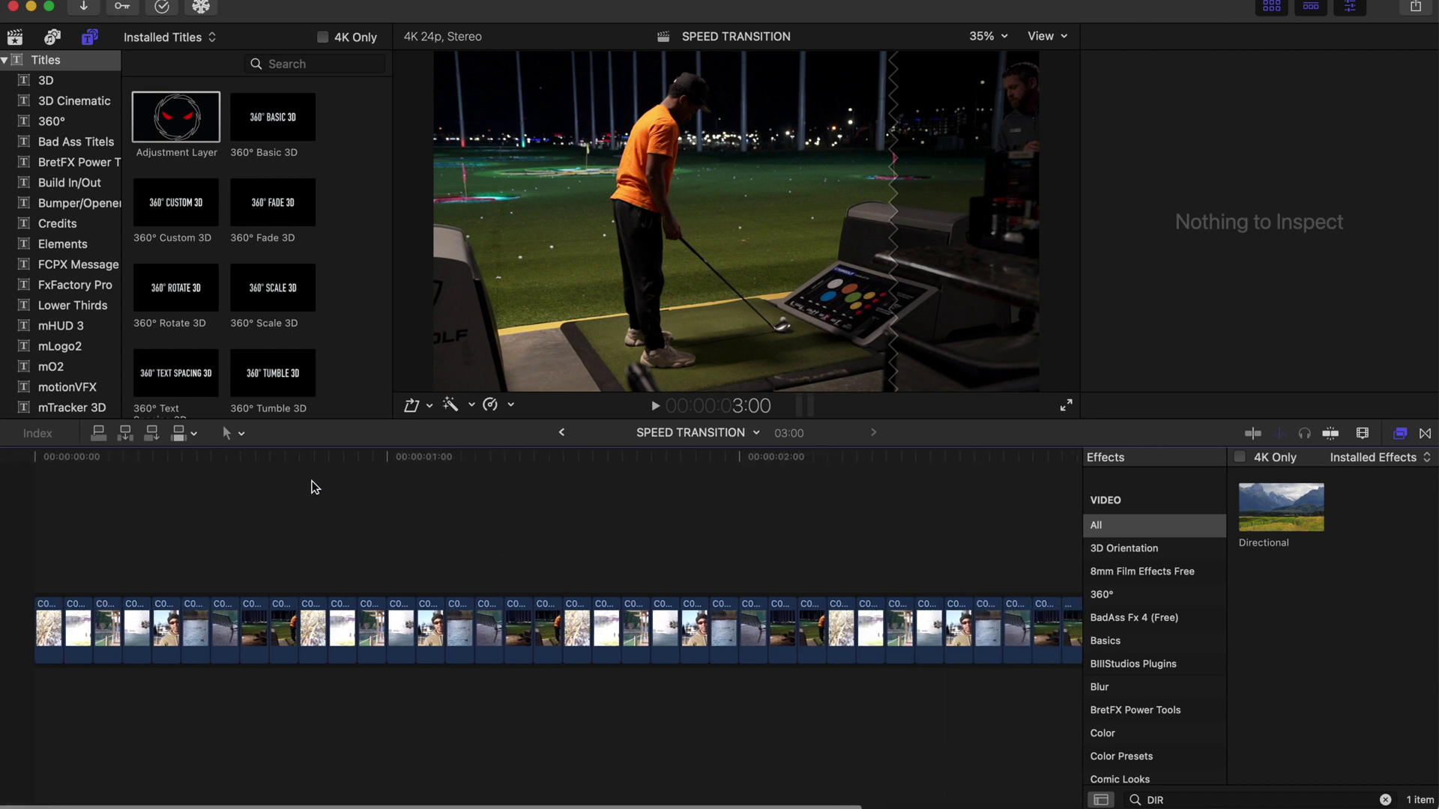
left_click(34, 461)
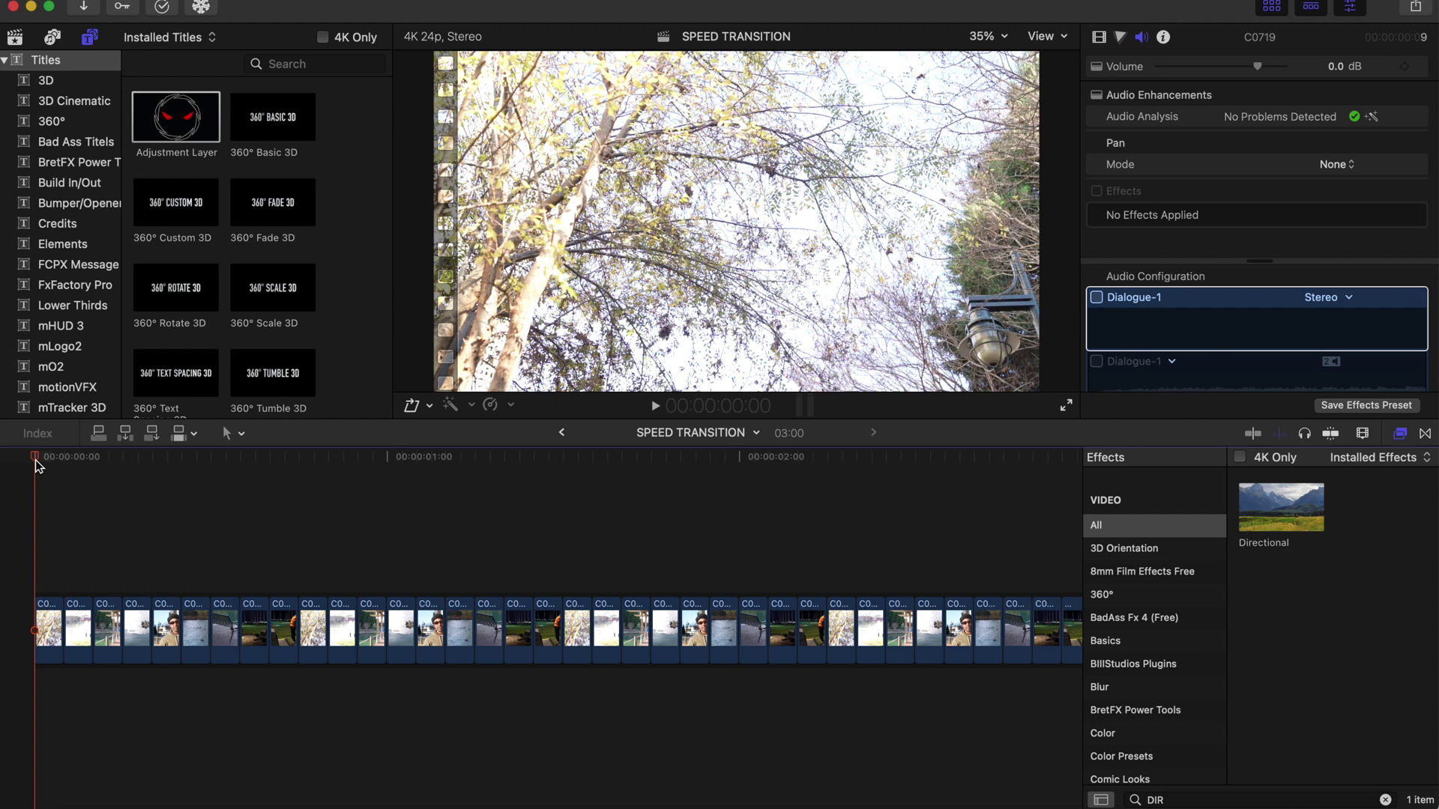
key("space")
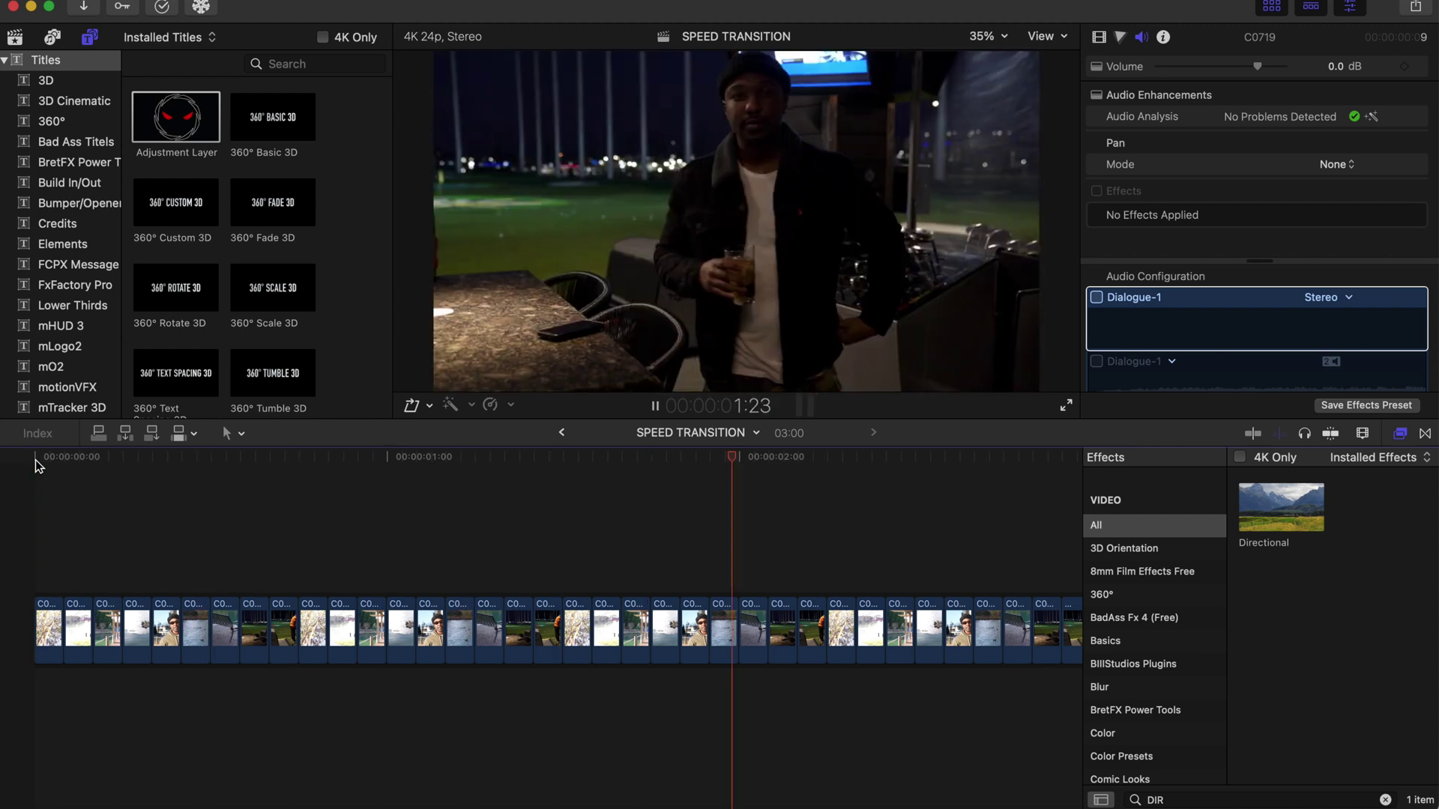
key("Home")
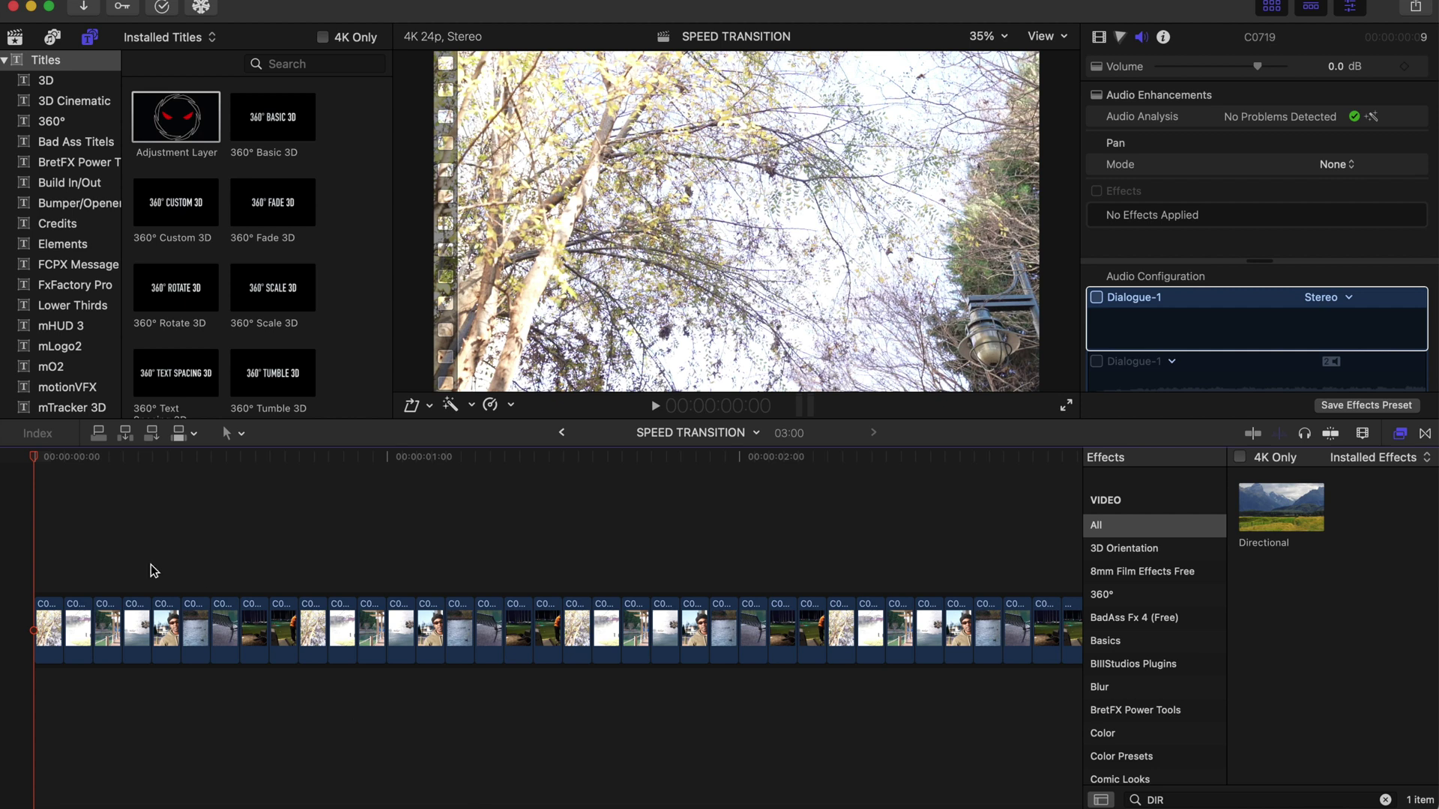
key("space")
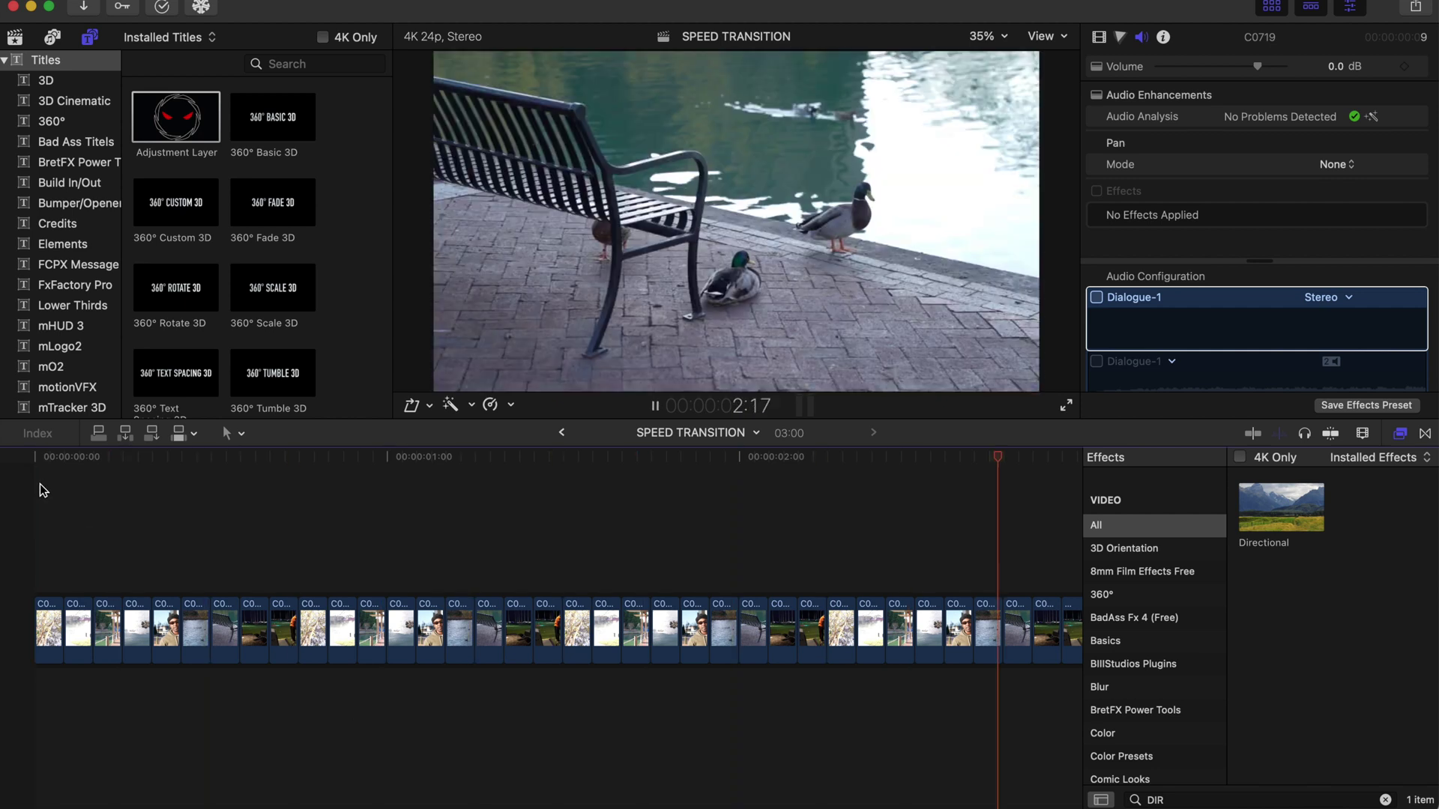
key("space")
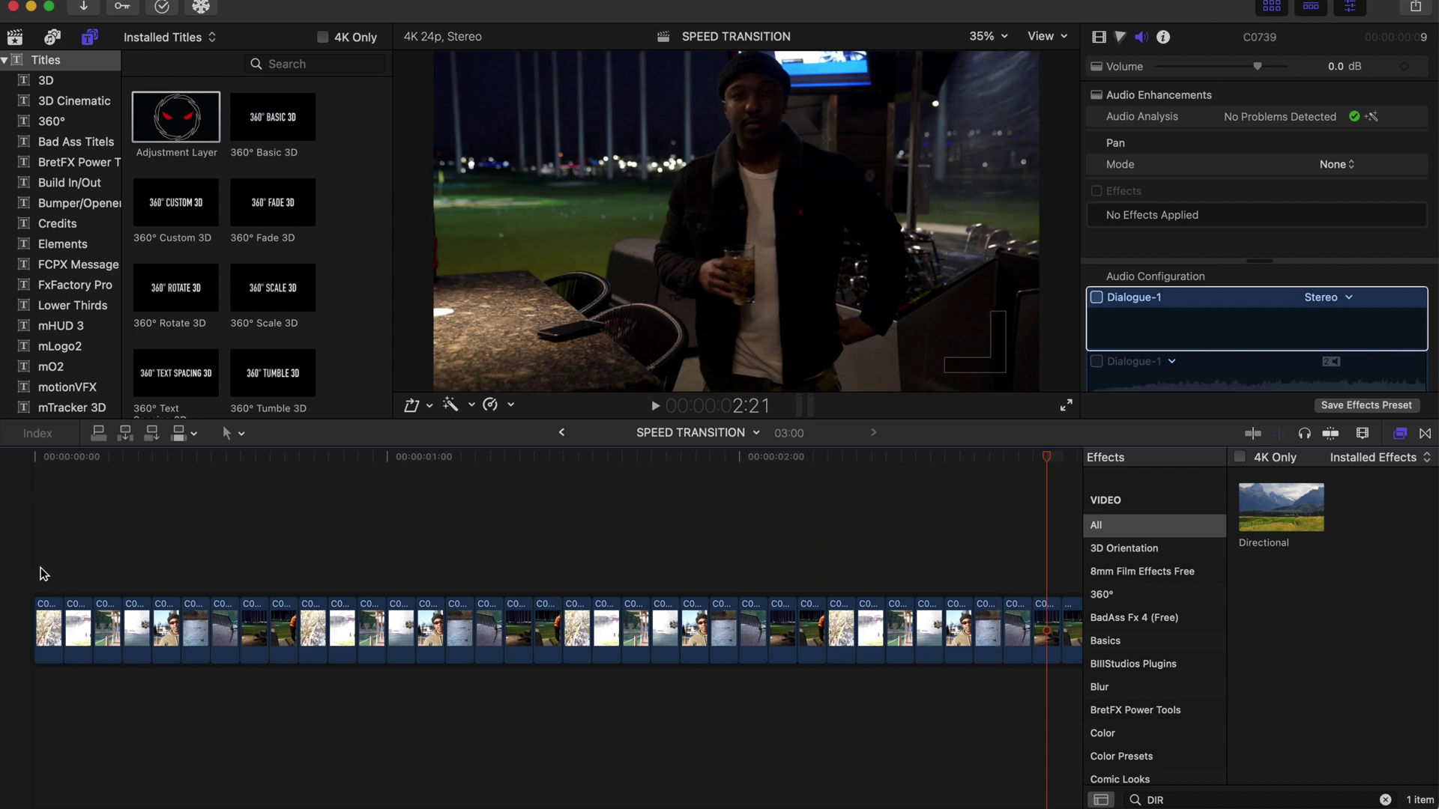
left_click(40, 568)
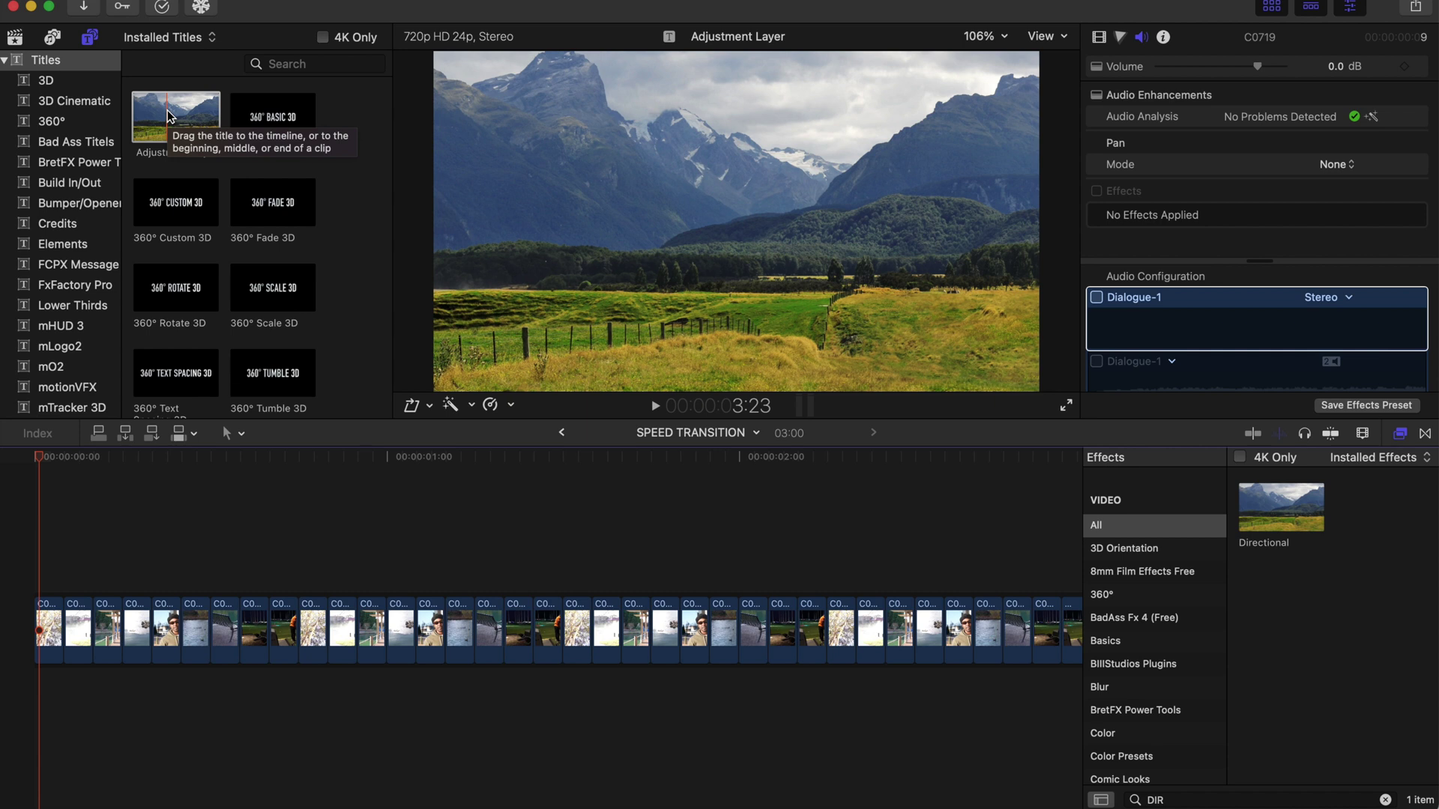
Place an Adjustment Layer above the clips and set the playhead at 3:00
left_click(168, 111)
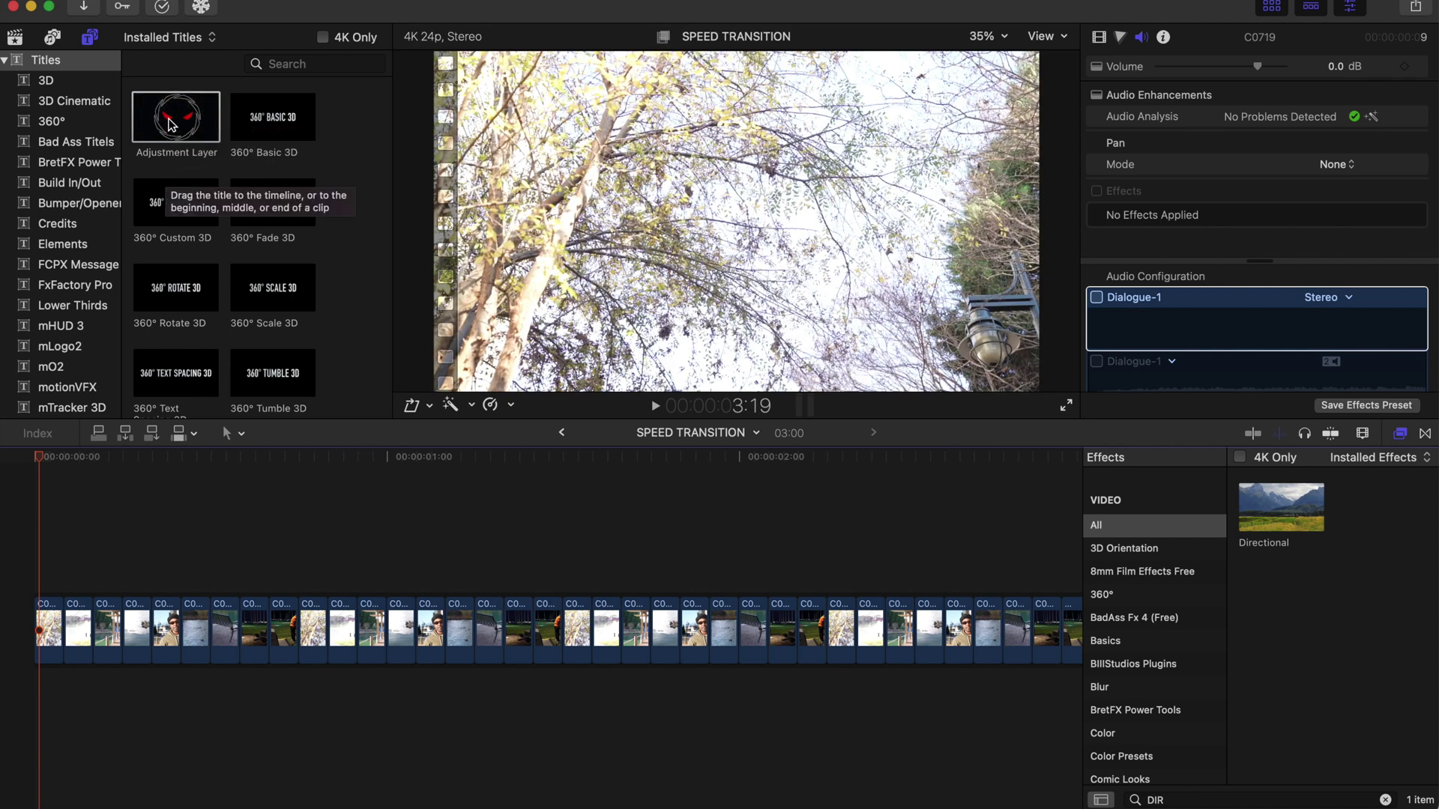
left_click_drag(172, 122, 147, 583)
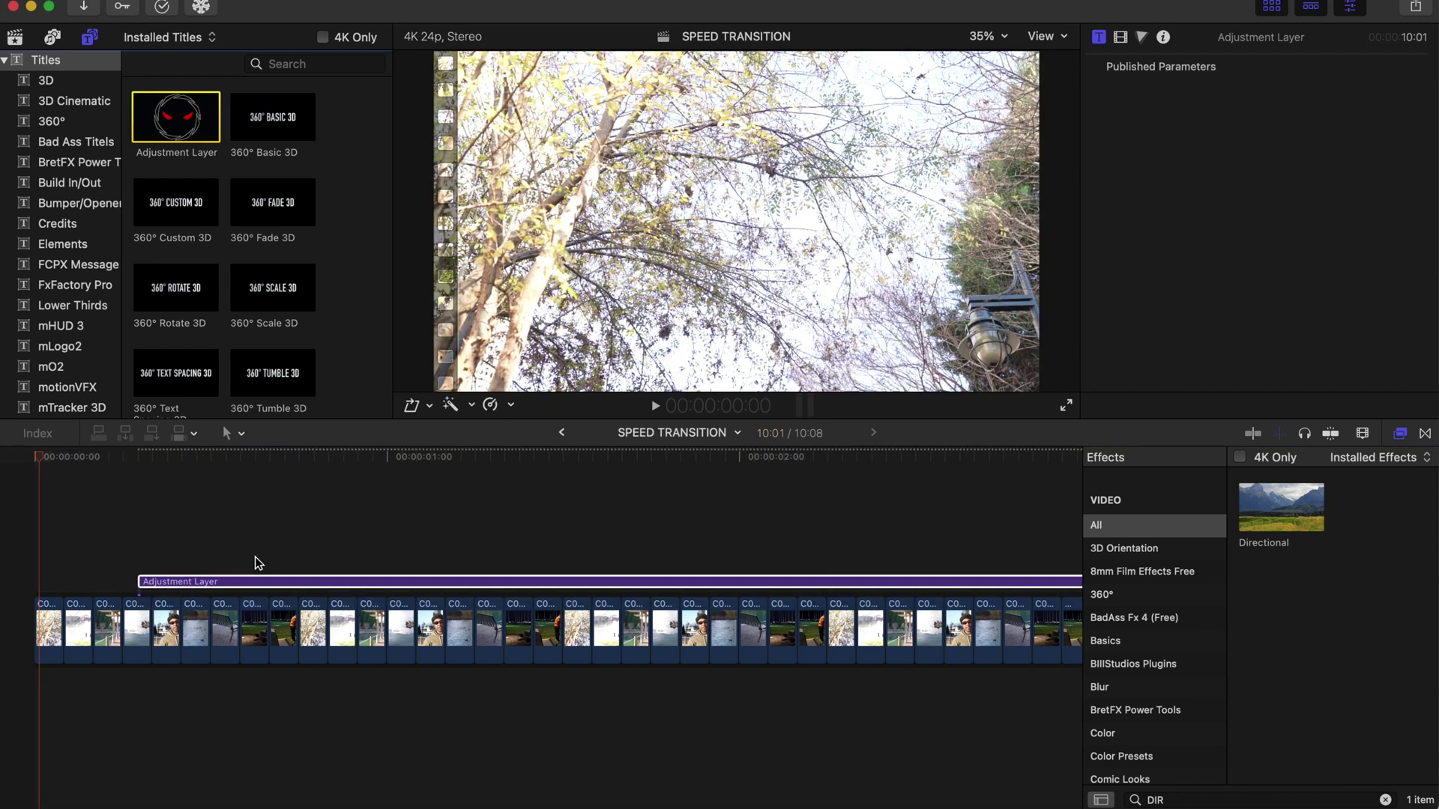
key("super+minus")
key("super+minus")
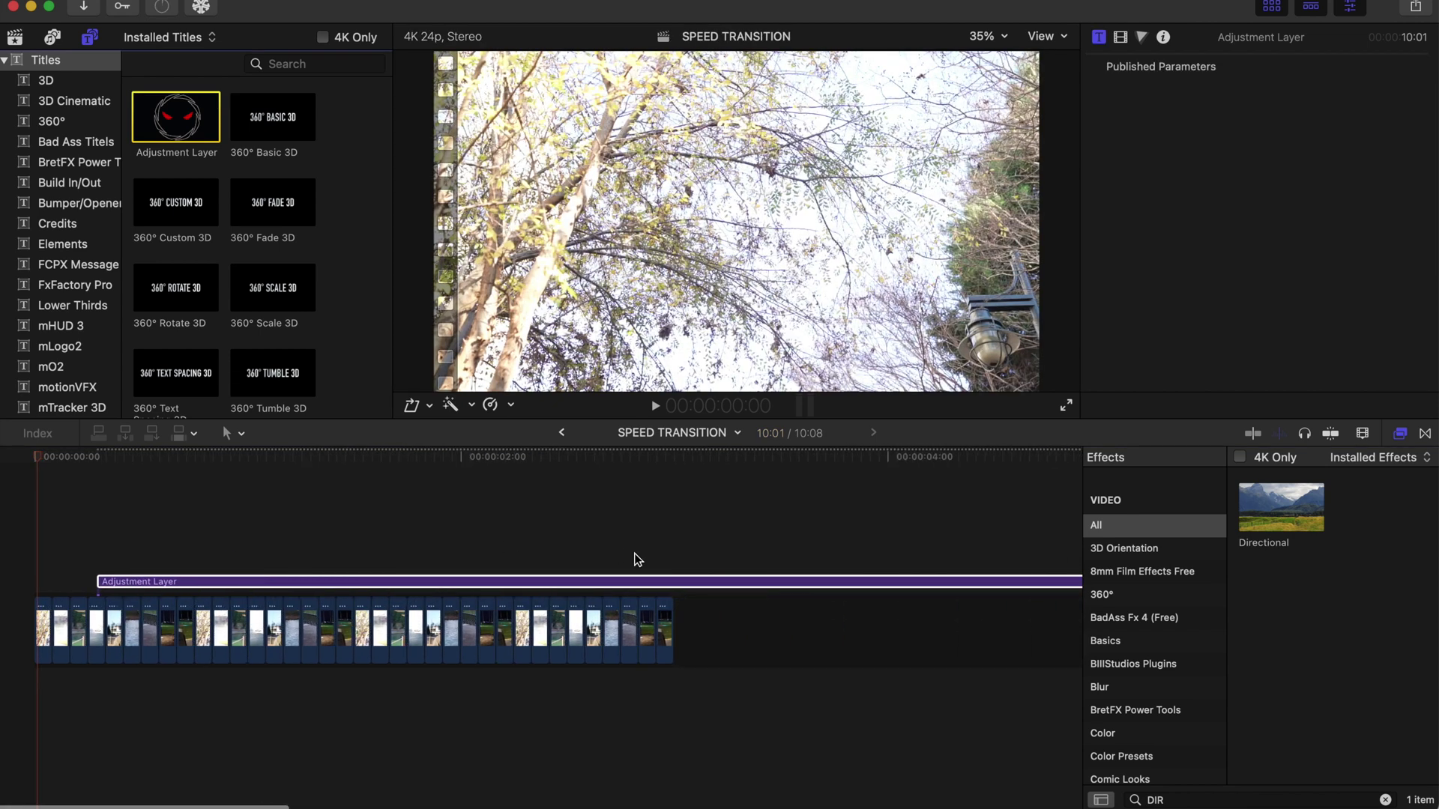
left_click(677, 571)
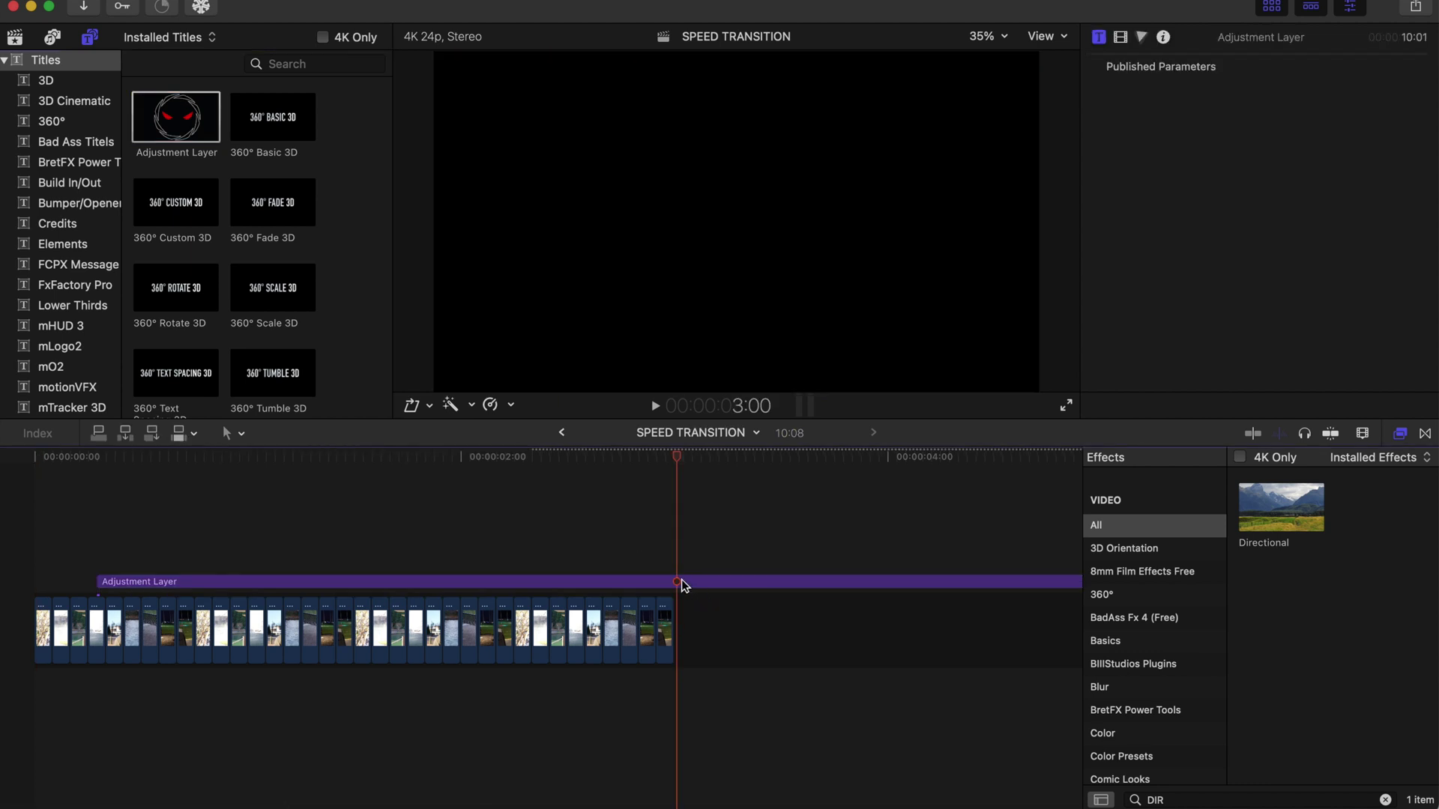
key("super+minus")
Split the Adjustment Layer at 3:00, deleting the excess piece and the trailing gap
left_click(547, 579)
key("super+b")
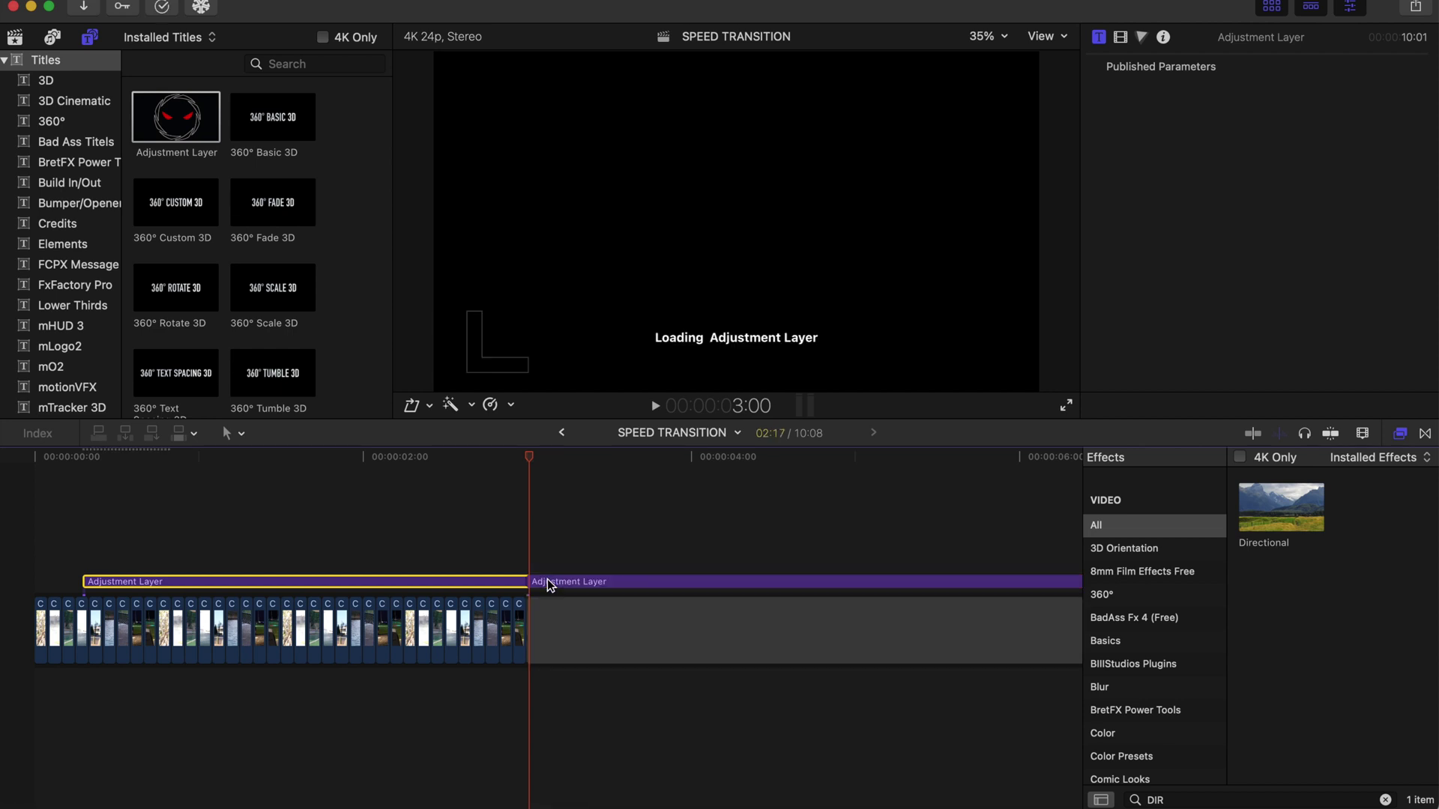
left_click(573, 586)
key("Delete")
left_click(580, 615)
key("Delete")
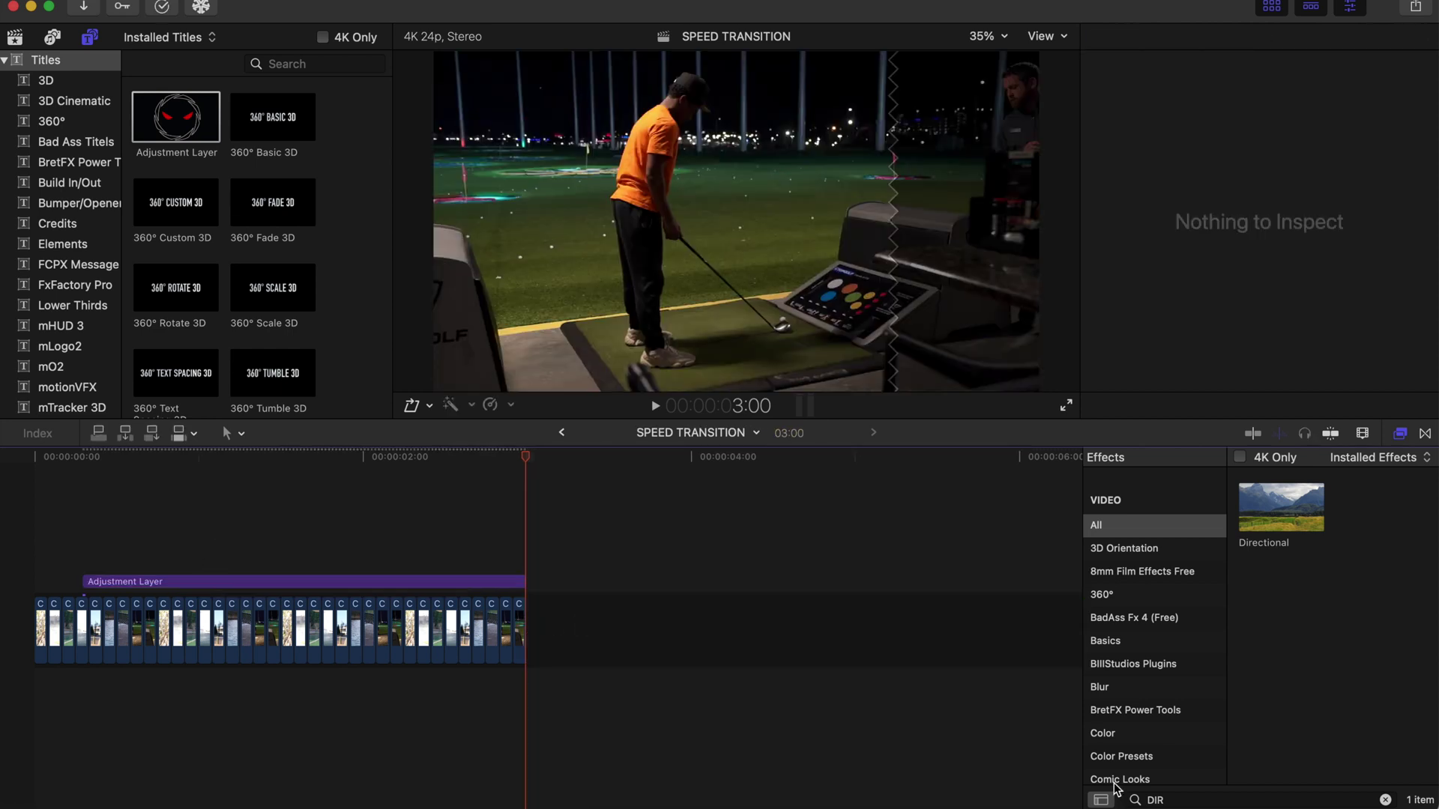
Search the effects for Directional and apply that blur to the Adjustment Layer
left_click(1379, 801)
left_click(1386, 801)
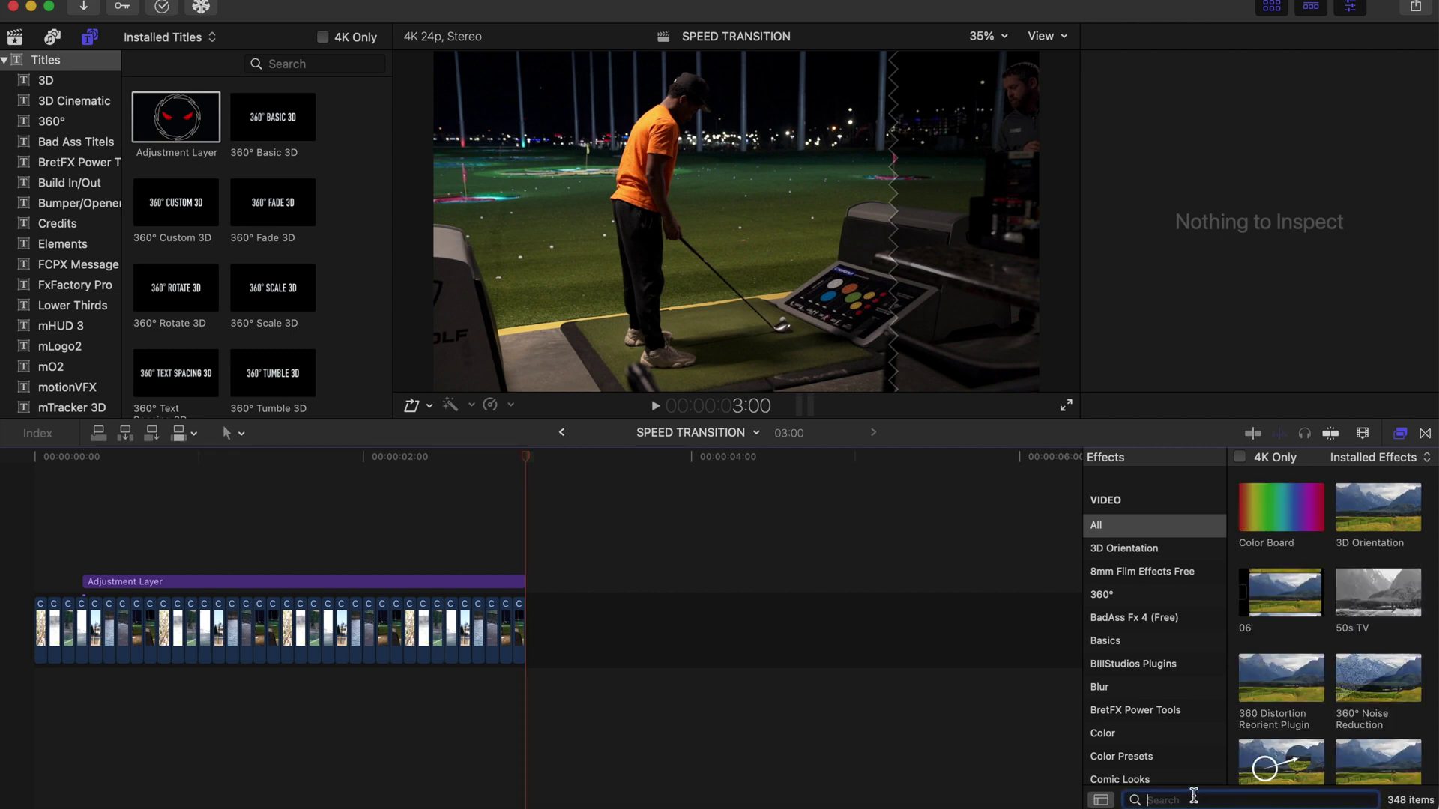
type("DIR")
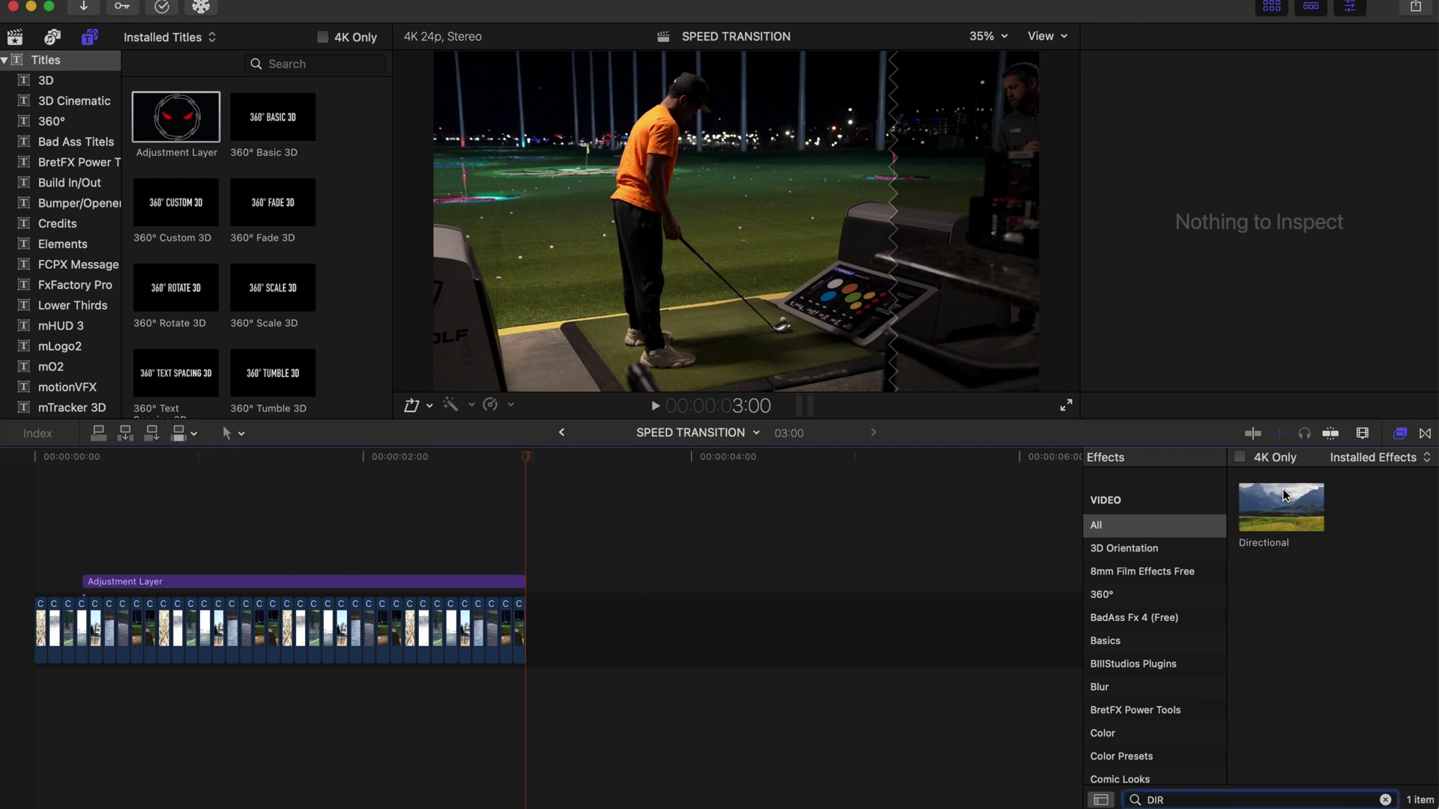
left_click(1277, 503)
left_click_drag(1273, 505, 420, 591)
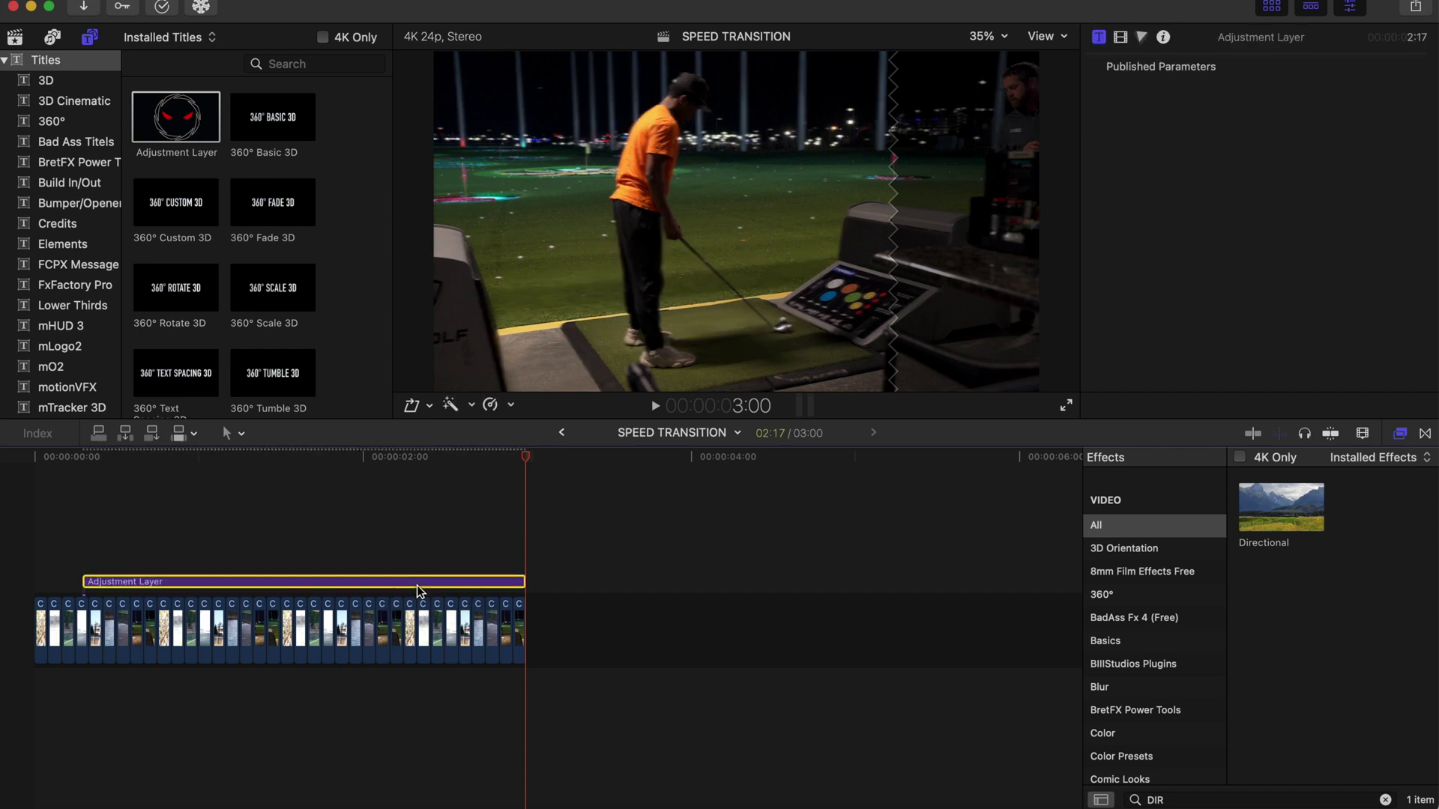
Play back the blurred speed transition from the start of the timeline
key("super+minus")
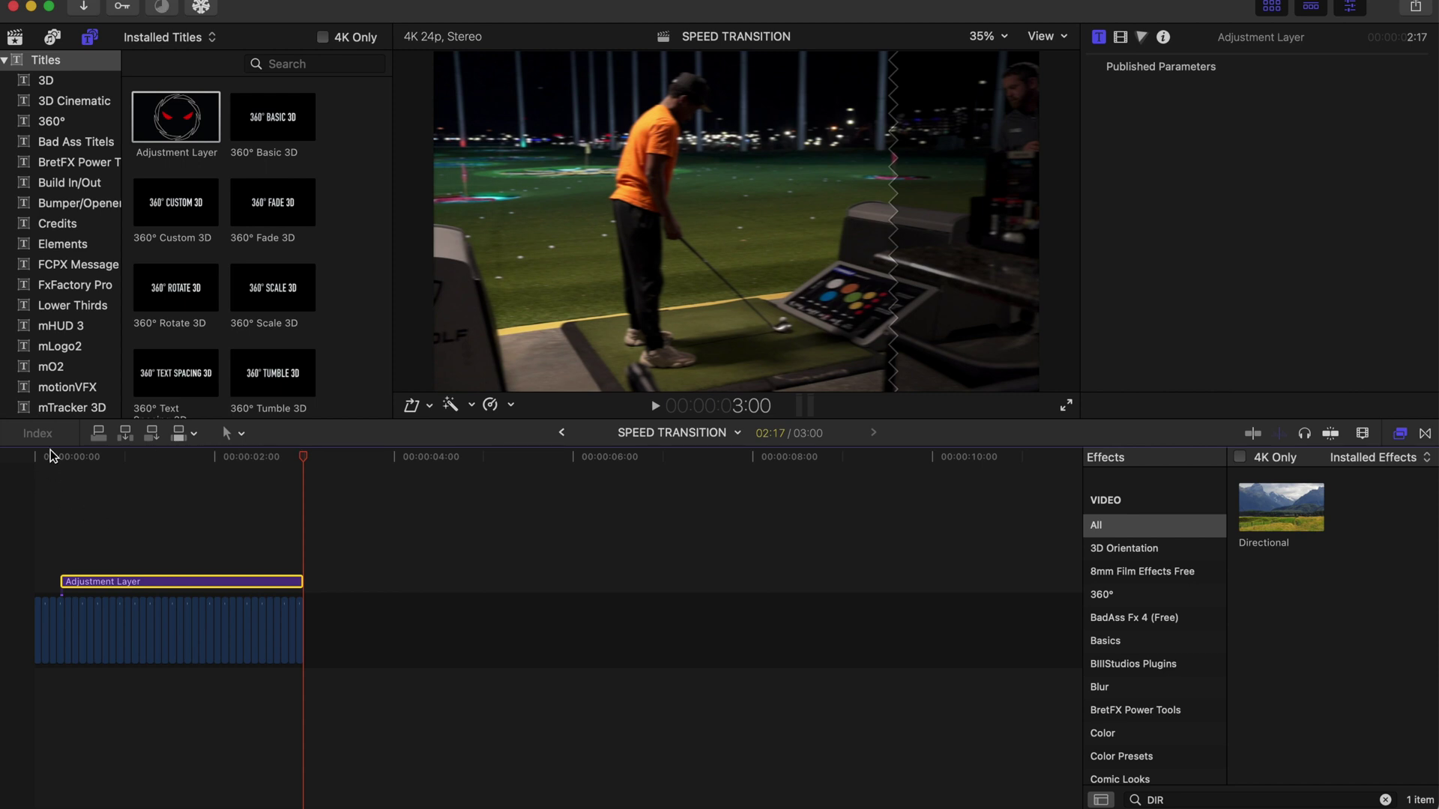
left_click_drag(47, 460, 1, 471)
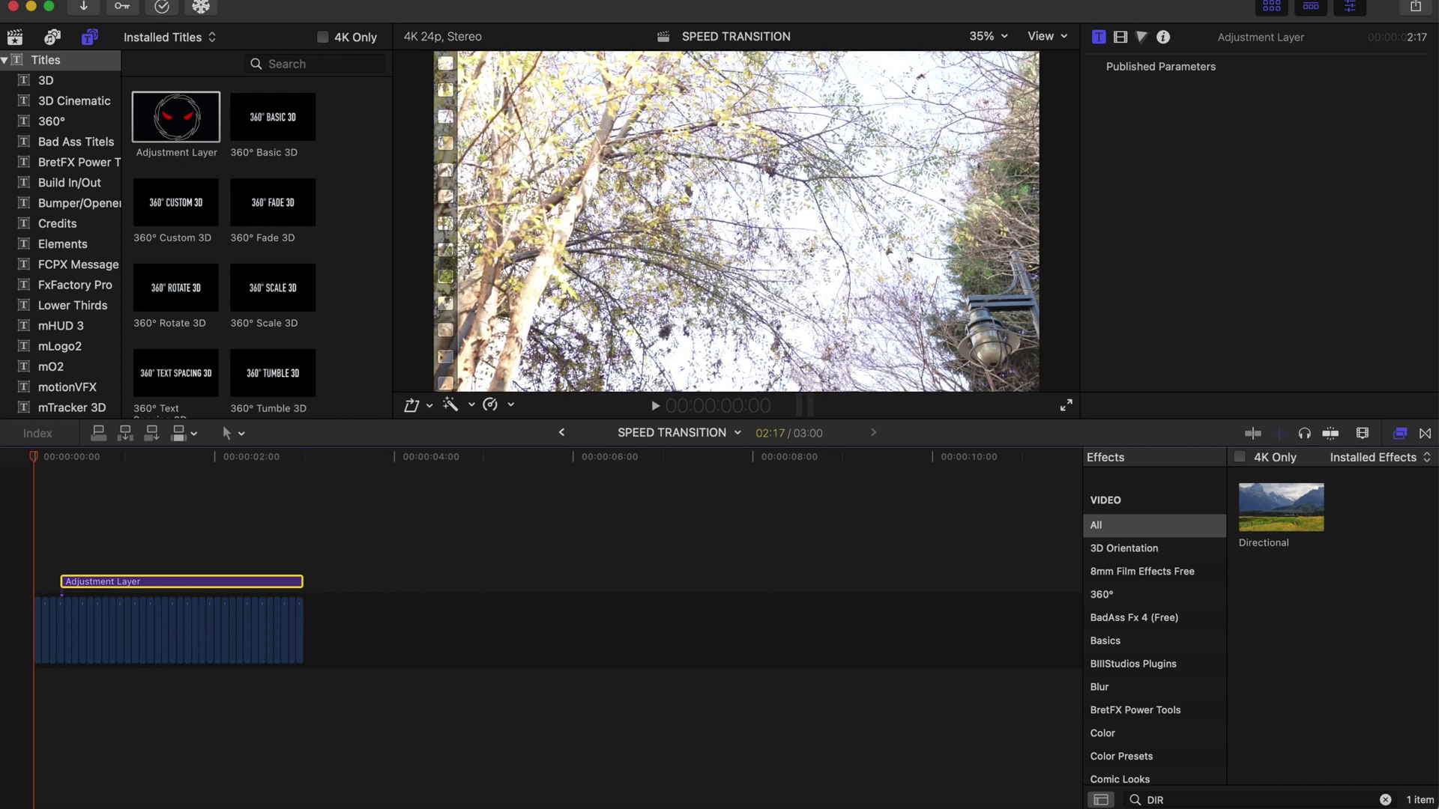
key("space")
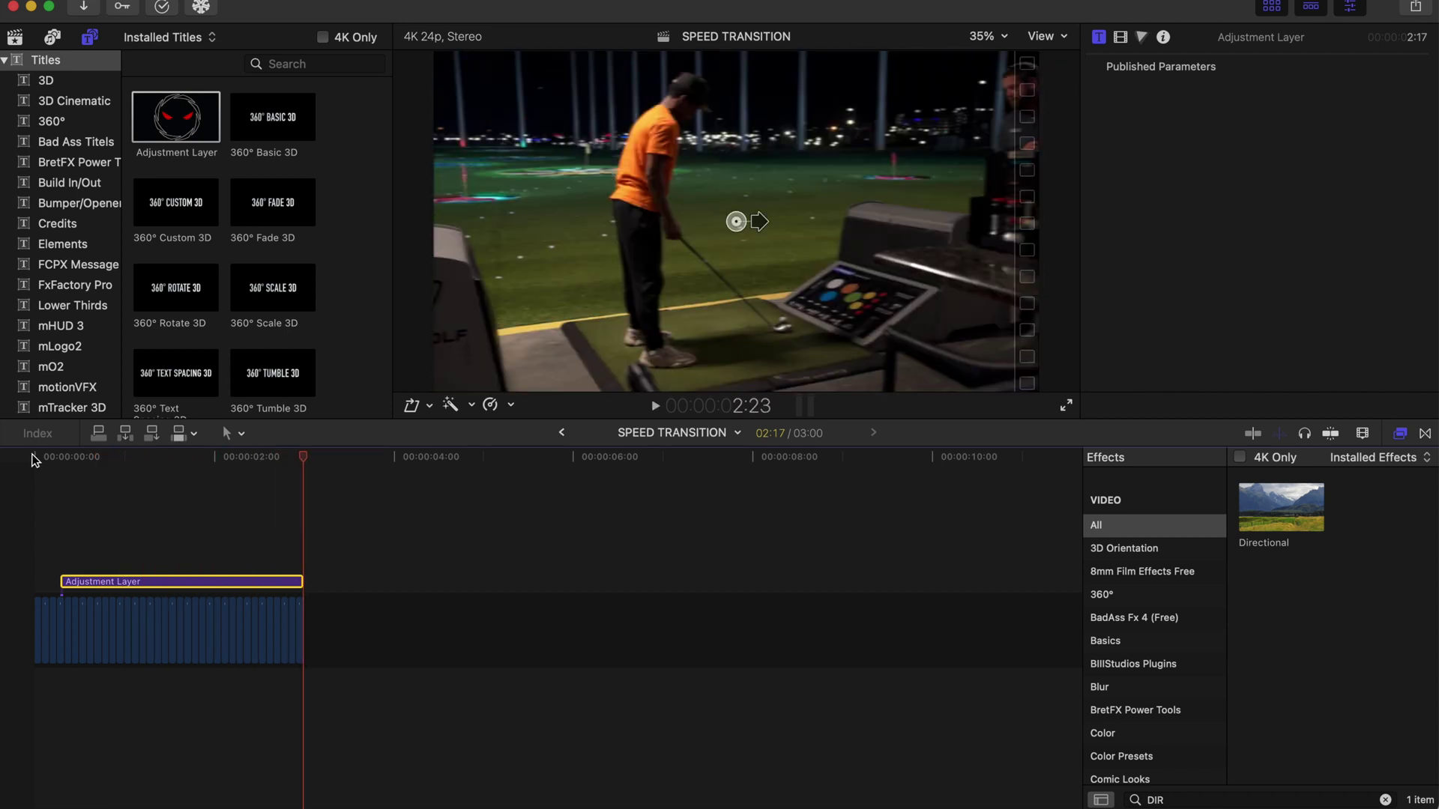
left_click(34, 462)
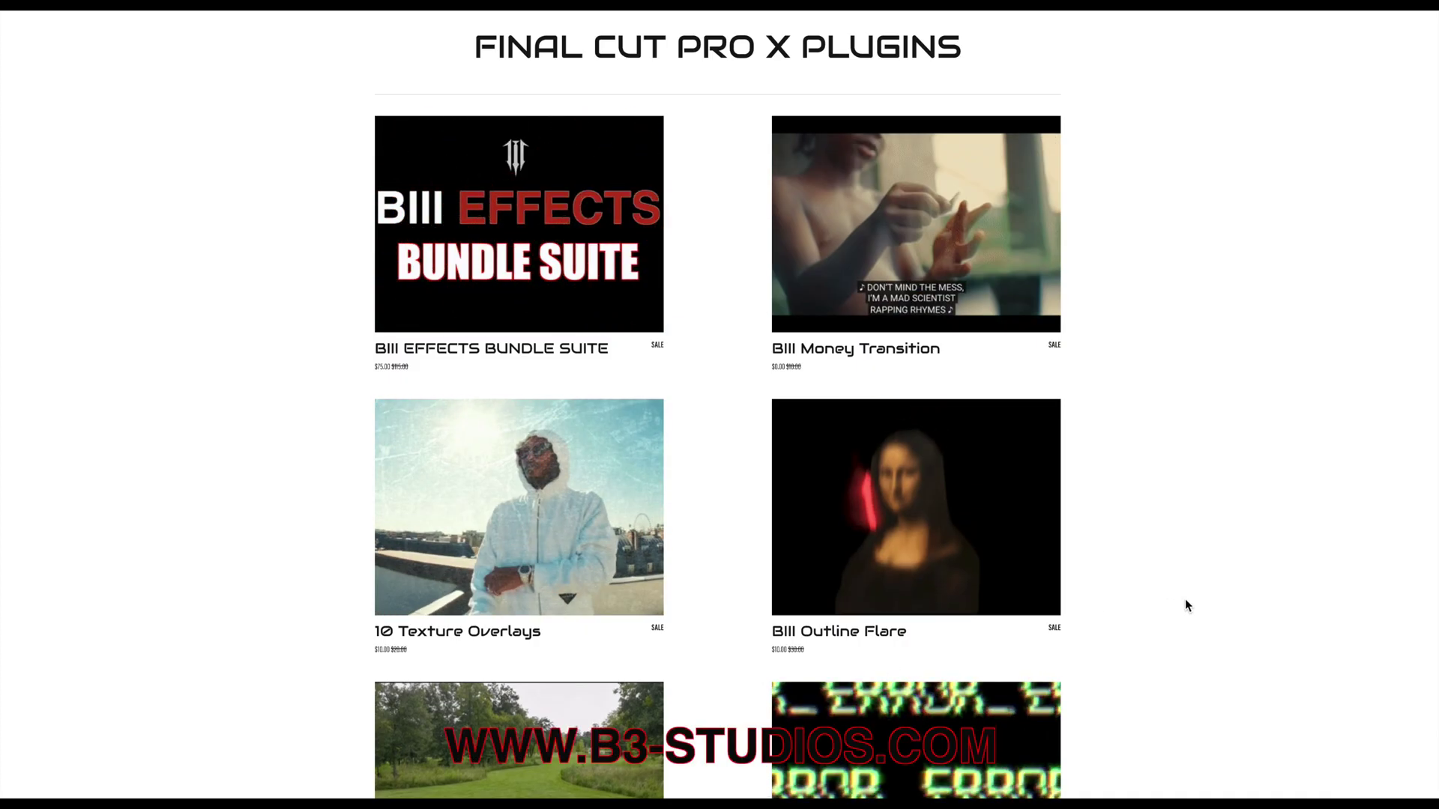
Scroll the B3 Studios plugins page down to BIII Outline Flare and BIII Object Removal
scroll(1185, 603, "down", 2)
scroll(1185, 604, "down", 4)
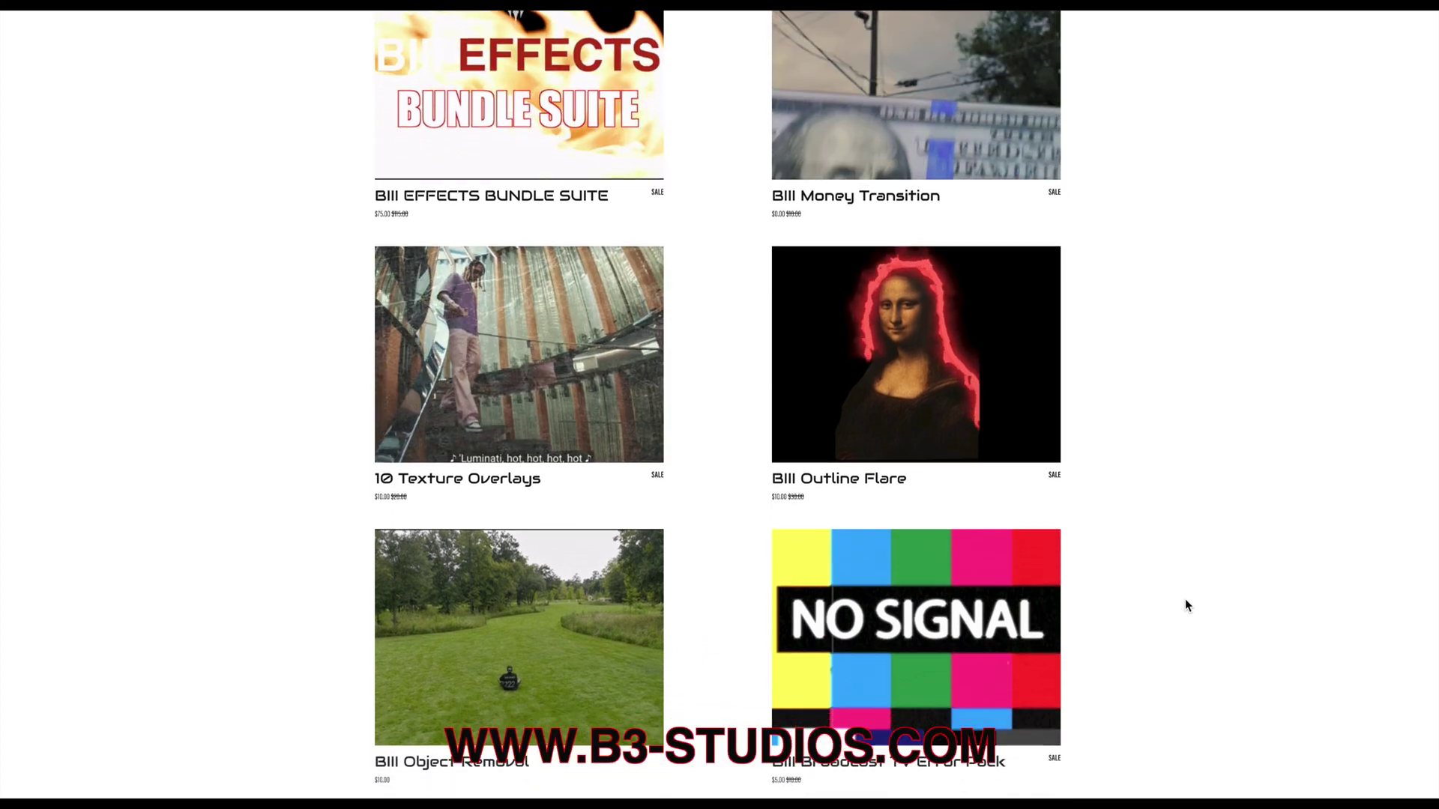